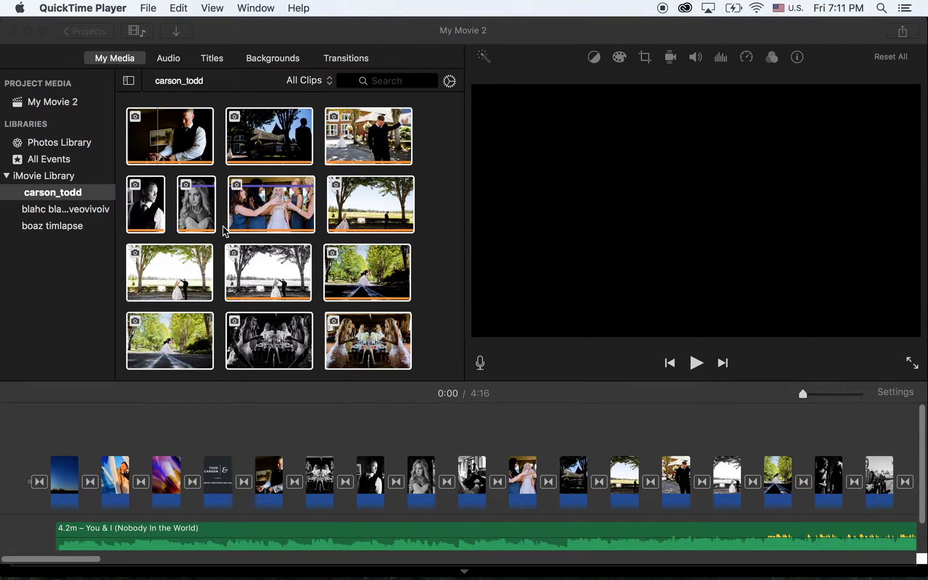
# Step: Activate iMovie and show the whole iMovie Library in the browser
pyautogui.click(47, 183)
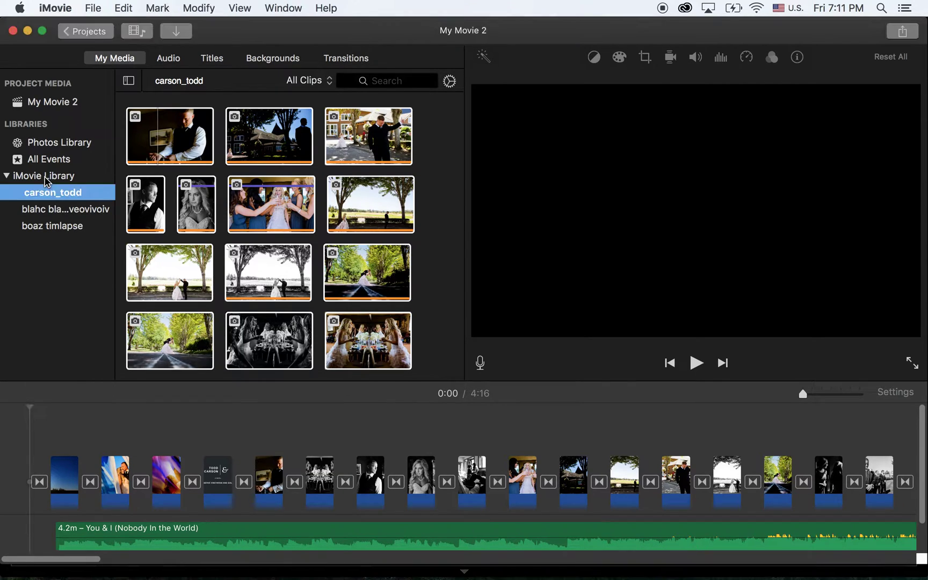
pyautogui.click(47, 177)
# Step: Create a new event in the iMovie Library named with the couple's names
pyautogui.rightClick(47, 182)
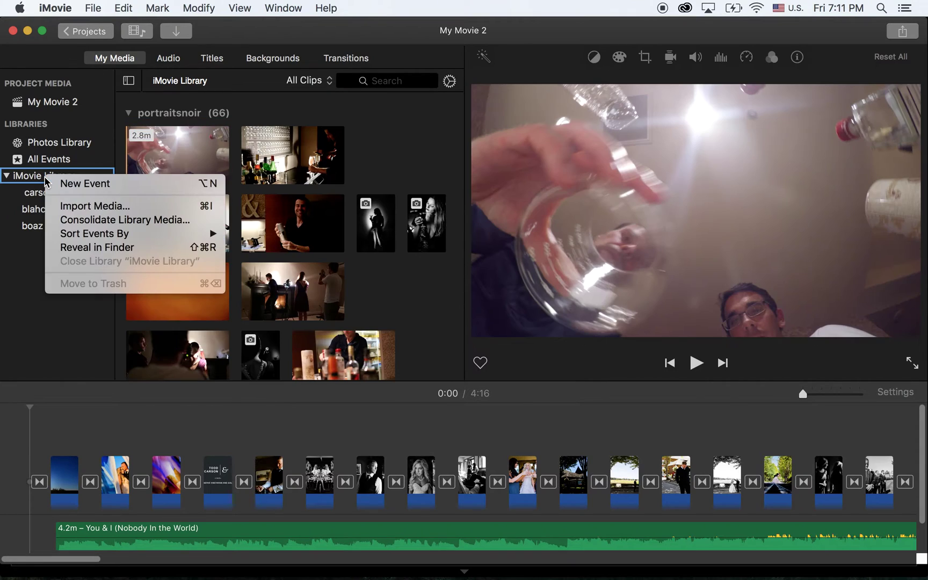
pyautogui.click(91, 186)
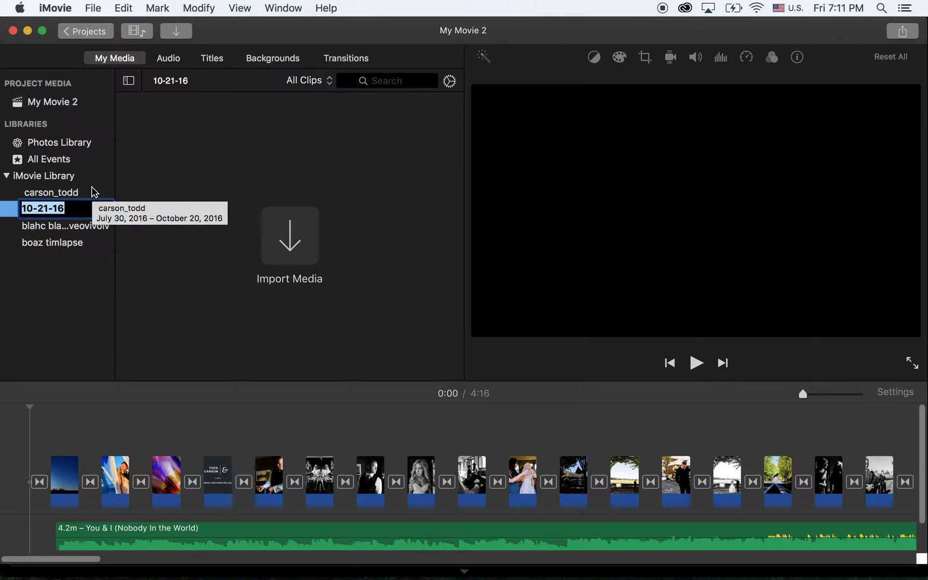
pyautogui.write('tom and christina')
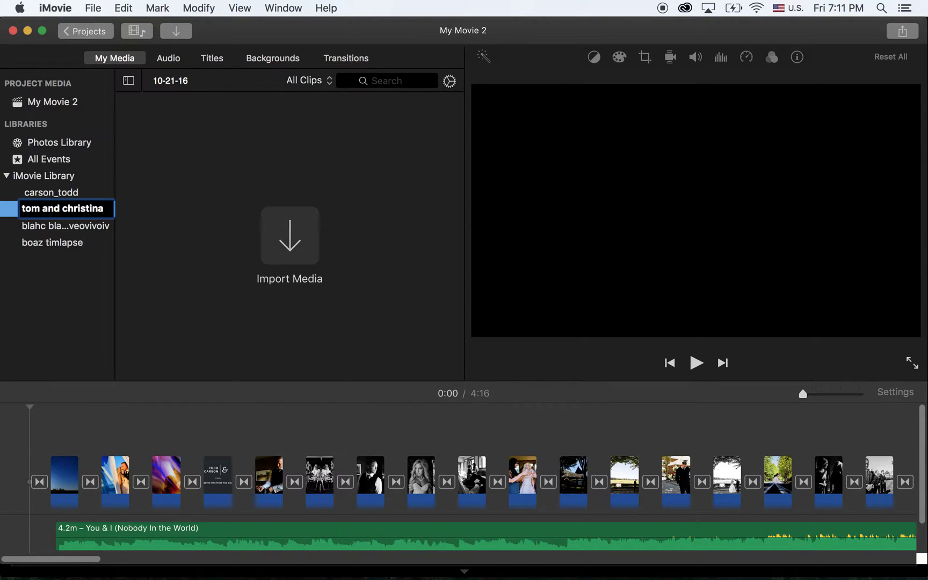
pyautogui.press('Return')
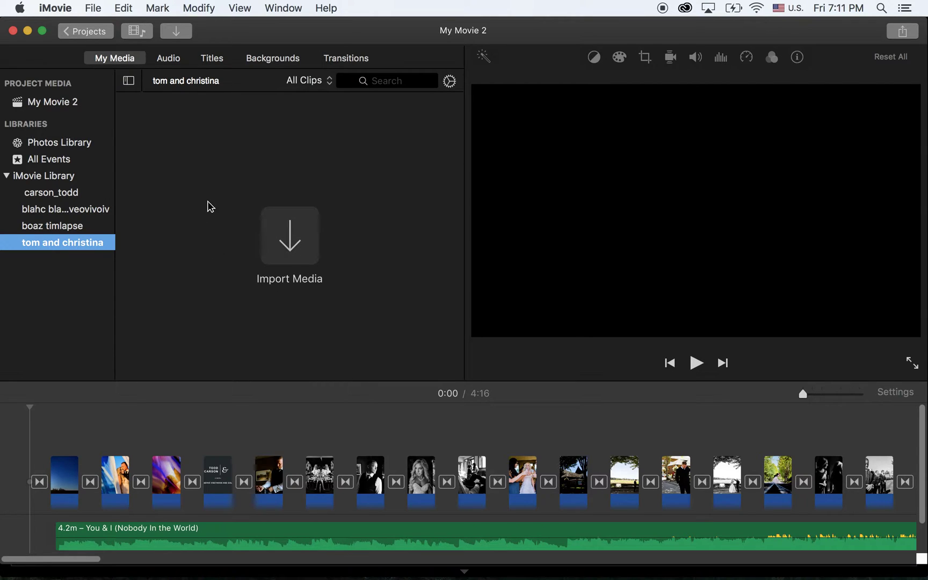
pyautogui.click(286, 227)
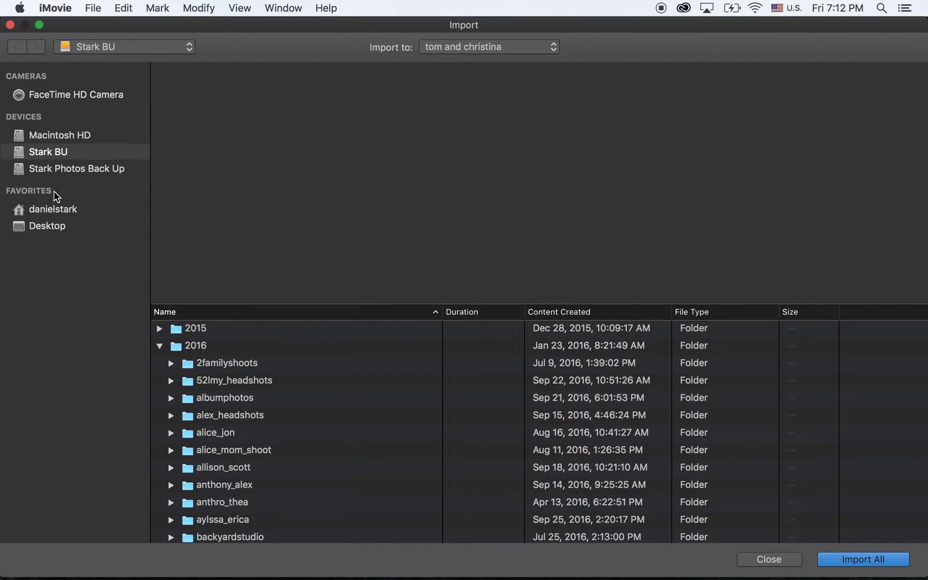
pyautogui.click(50, 152)
pyautogui.scroll(-1, 187, 418)
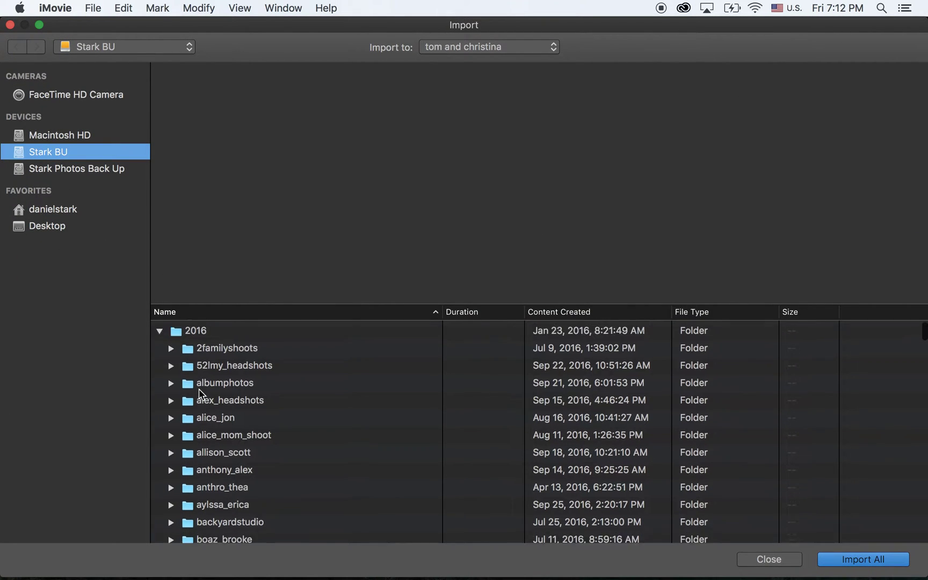
pyautogui.click(171, 406)
pyautogui.scroll(-1, 231, 462)
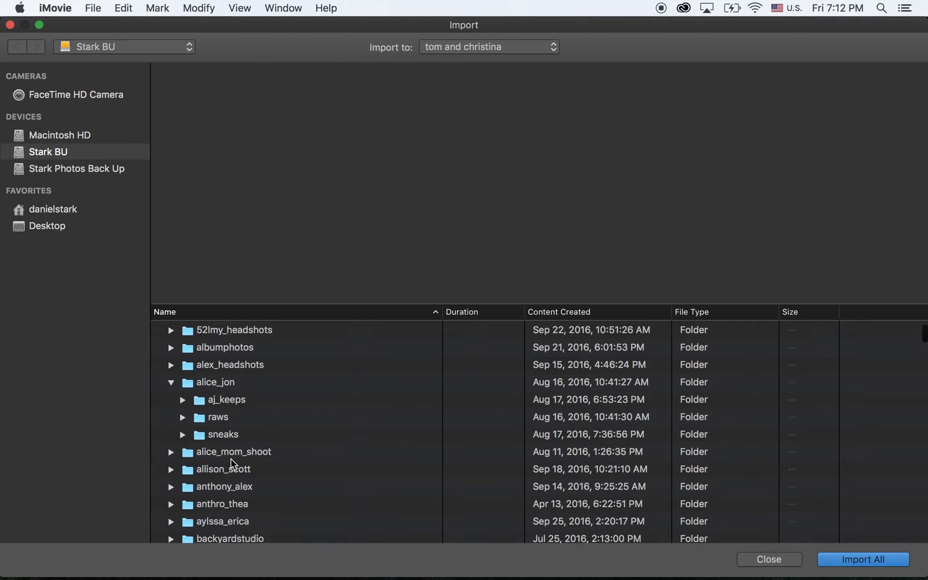
pyautogui.click(229, 438)
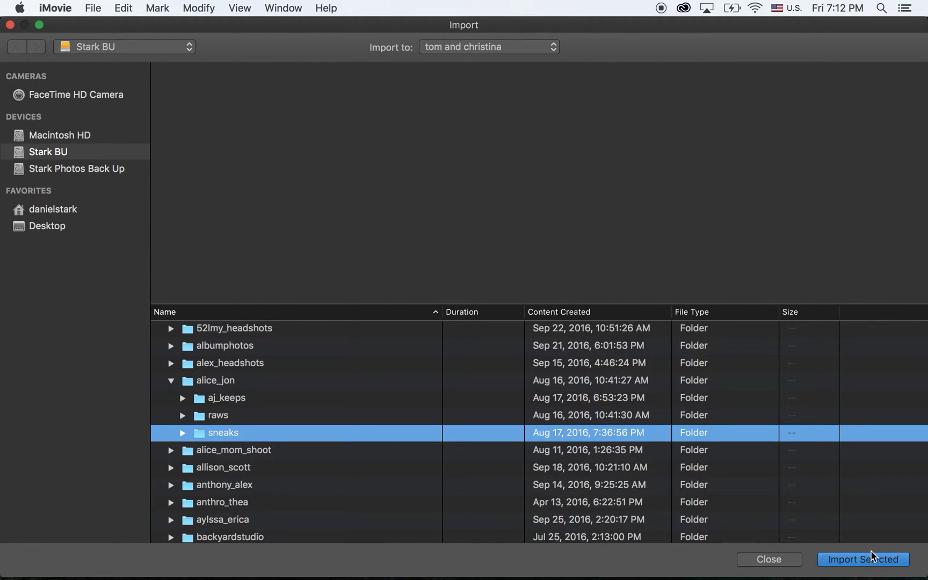
# Step: Close the Import window, open the existing wedding event and select all its photos
pyautogui.click(767, 559)
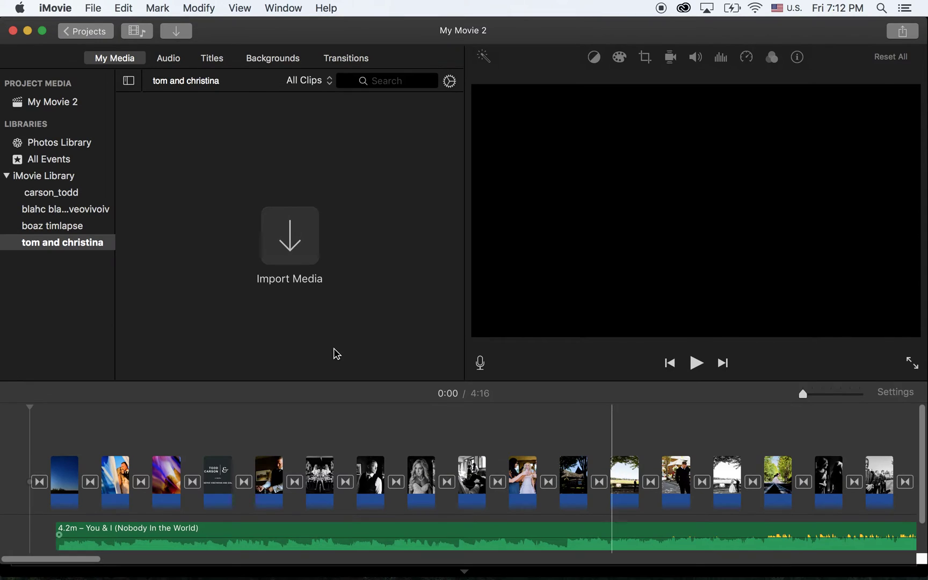
pyautogui.click(55, 194)
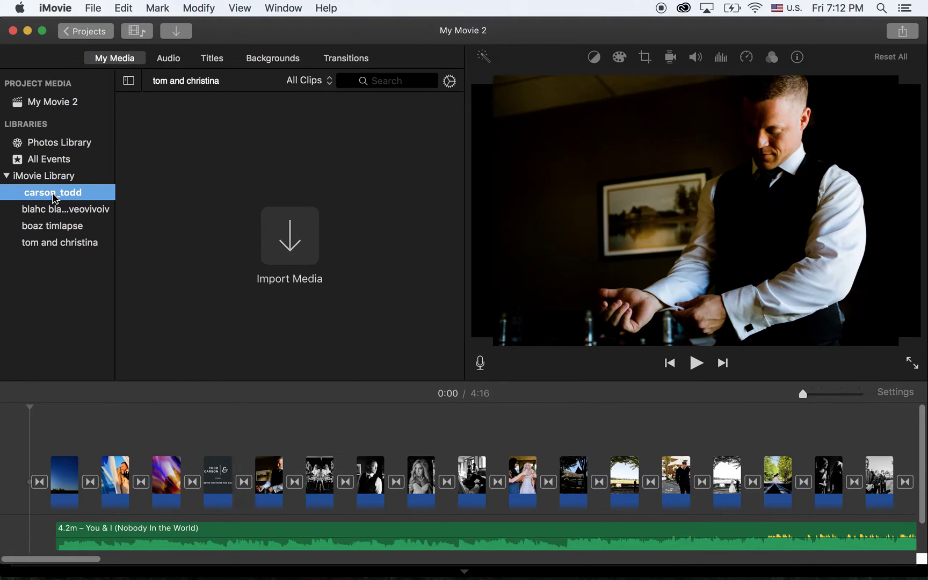
pyautogui.scroll(10, 283, 198)
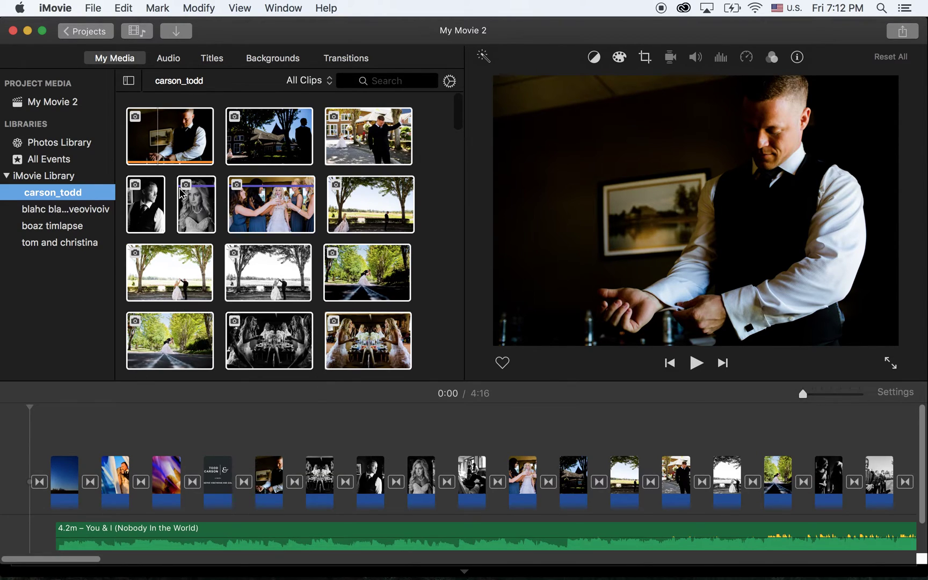
pyautogui.click(150, 128)
pyautogui.press('super+a')
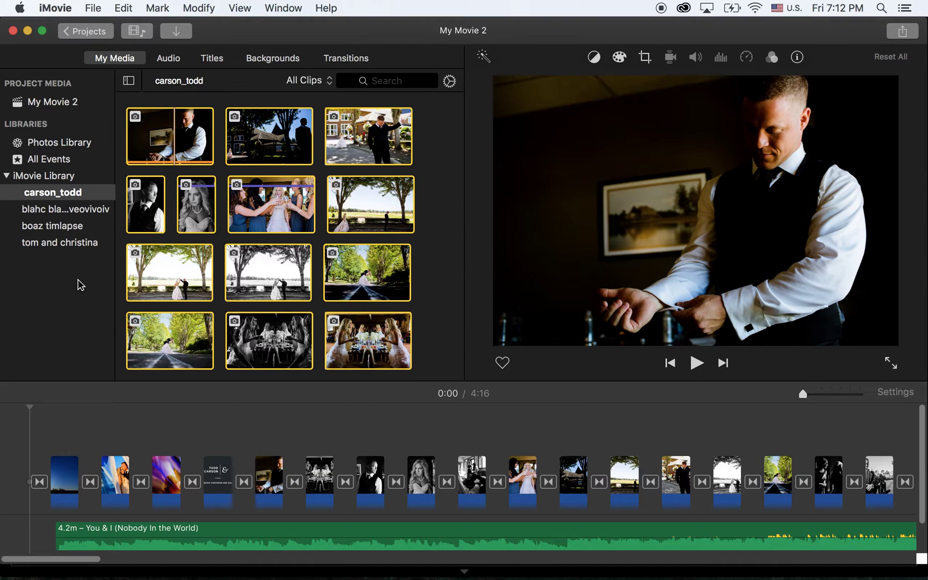
# Step: Add all the selected wedding photos to the My Movie 2 timeline
pyautogui.moveTo(79, 285); pyautogui.dragTo(56, 411)
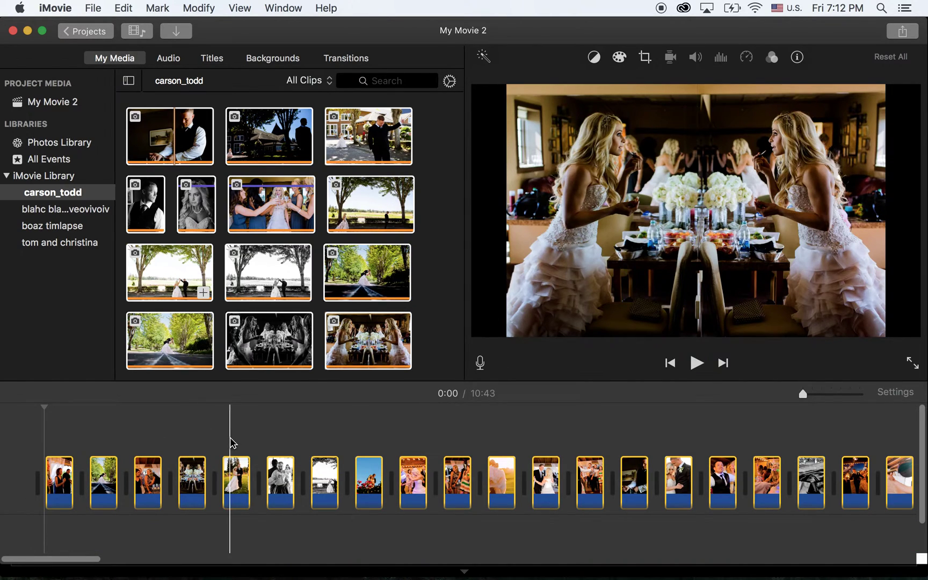
pyautogui.click(322, 426)
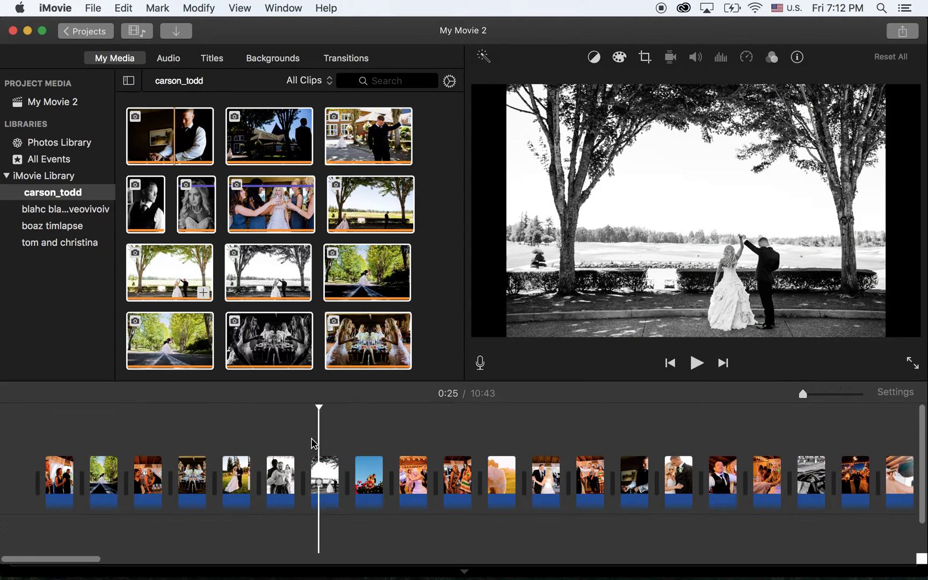
pyautogui.click(322, 488)
# Step: Move the reception dance photo earlier and the dark suit photo after the sunset photo
pyautogui.click(414, 473)
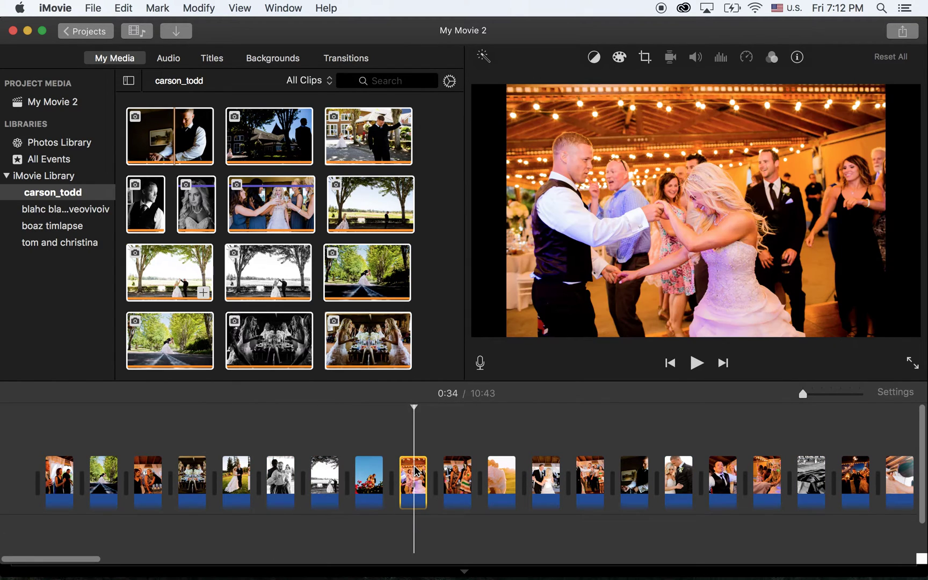
pyautogui.press('c')
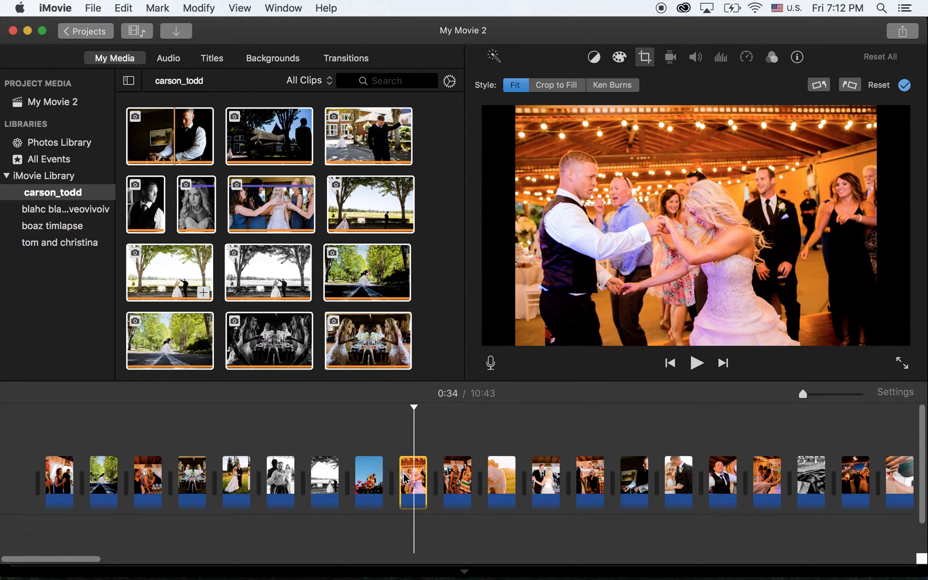
pyautogui.moveTo(416, 481); pyautogui.dragTo(318, 484)
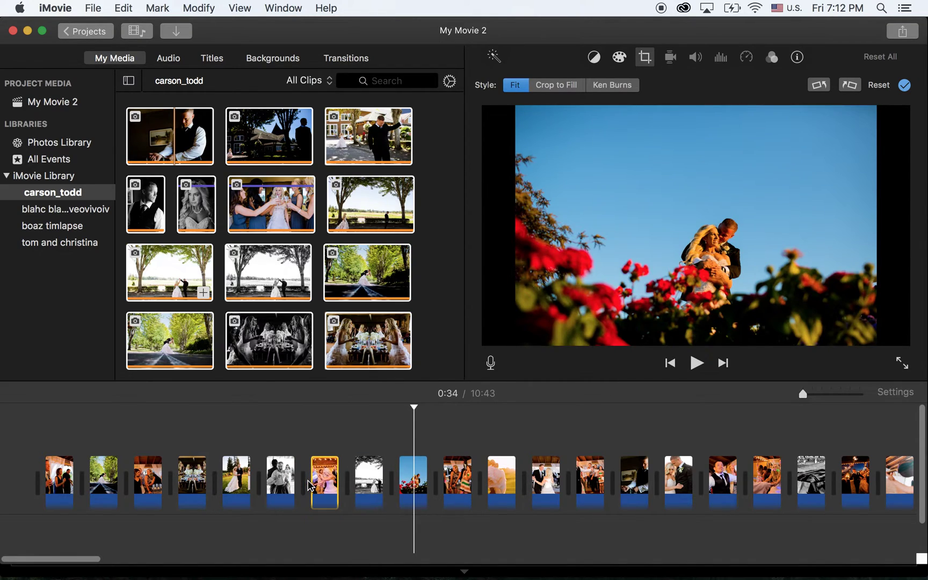
pyautogui.moveTo(413, 408); pyautogui.dragTo(495, 429)
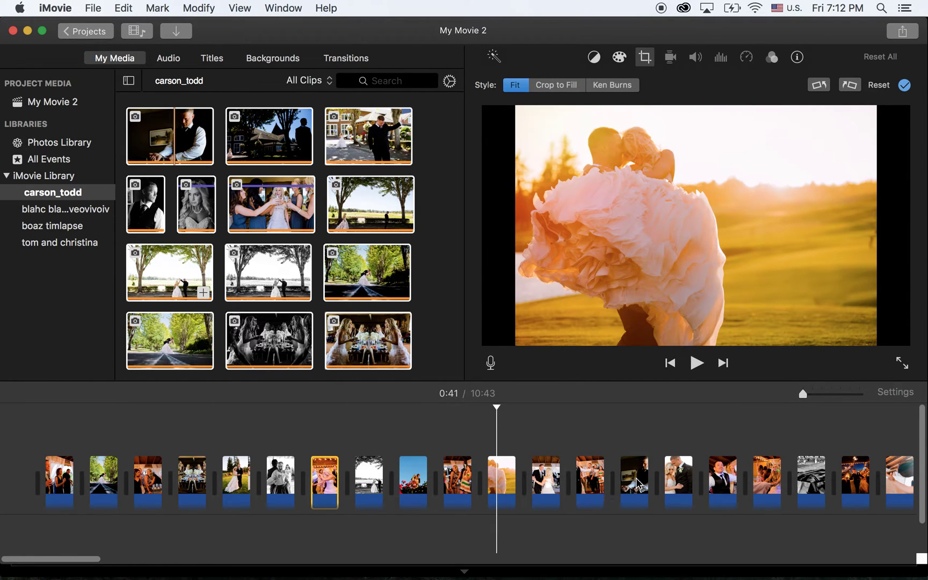
pyautogui.moveTo(635, 482); pyautogui.dragTo(545, 482)
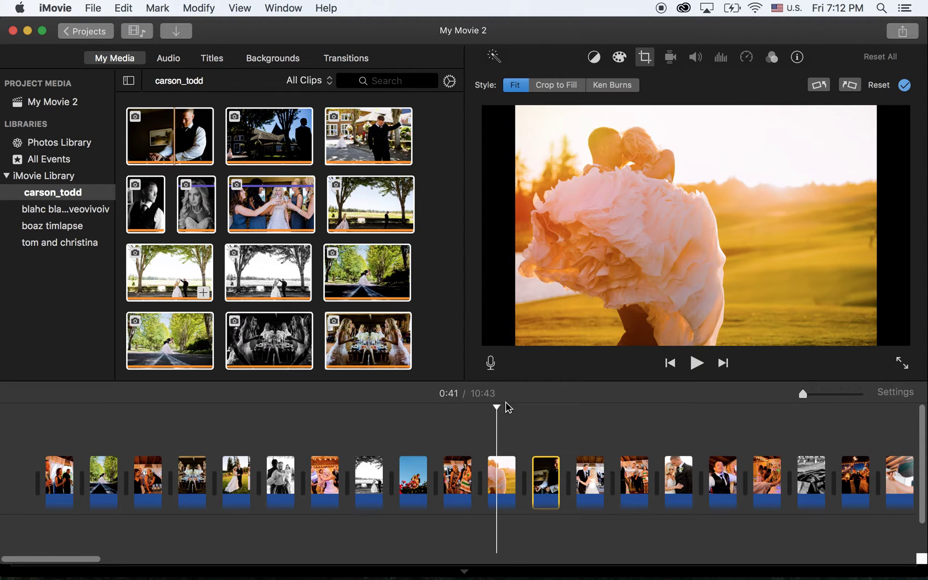
pyautogui.moveTo(504, 409); pyautogui.dragTo(356, 448)
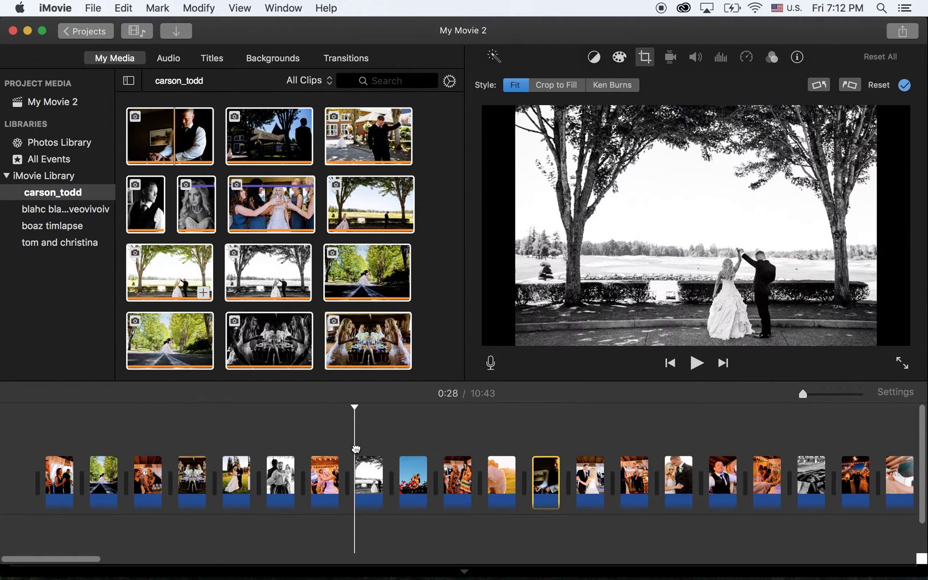
pyautogui.click(50, 483)
pyautogui.click(53, 483)
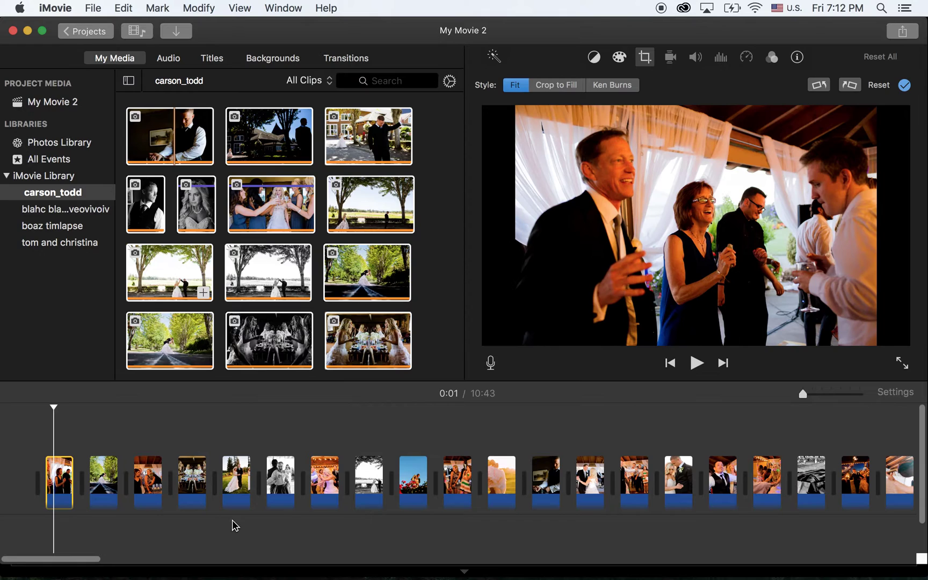
# Step: Select the photos and add cross dissolve transitions between all of them
pyautogui.hscroll(2, 299, 517)
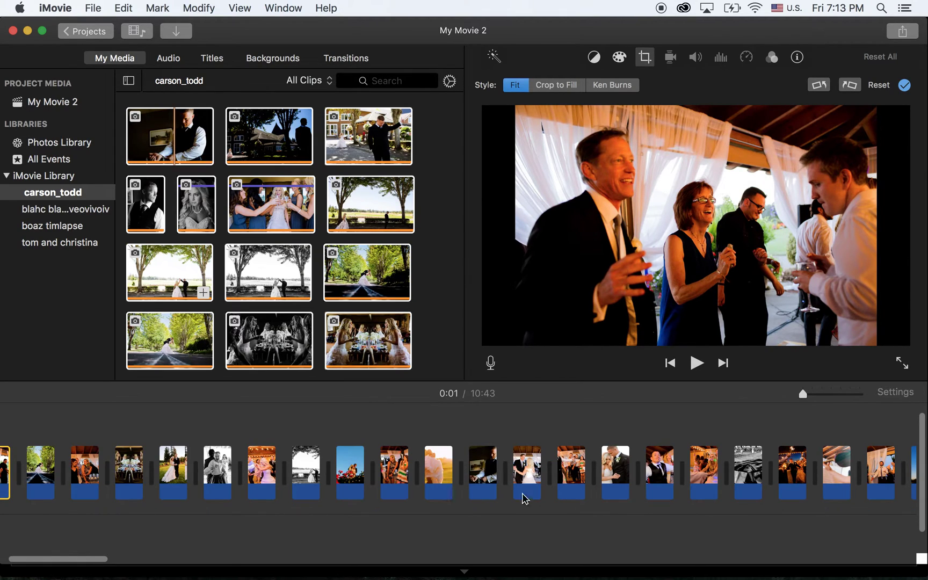
pyautogui.hscroll(-3, 394, 457)
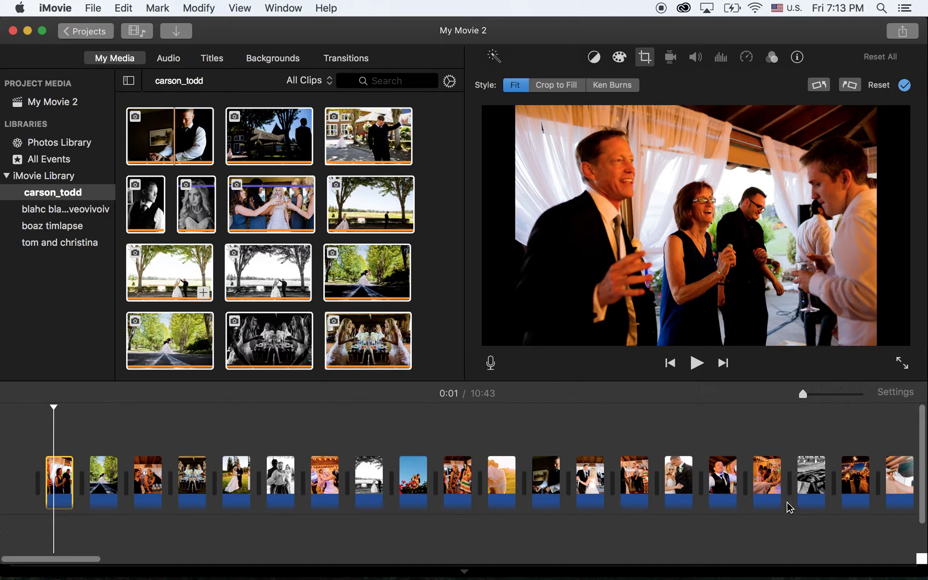
pyautogui.keyDown('shift'); pyautogui.click(854, 482); pyautogui.keyUp('shift')
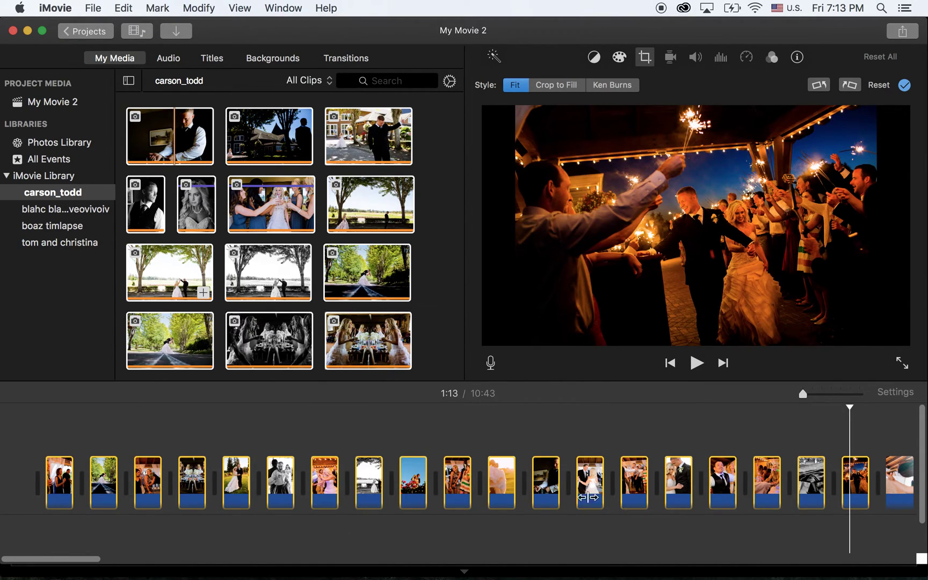
pyautogui.rightClick(505, 485)
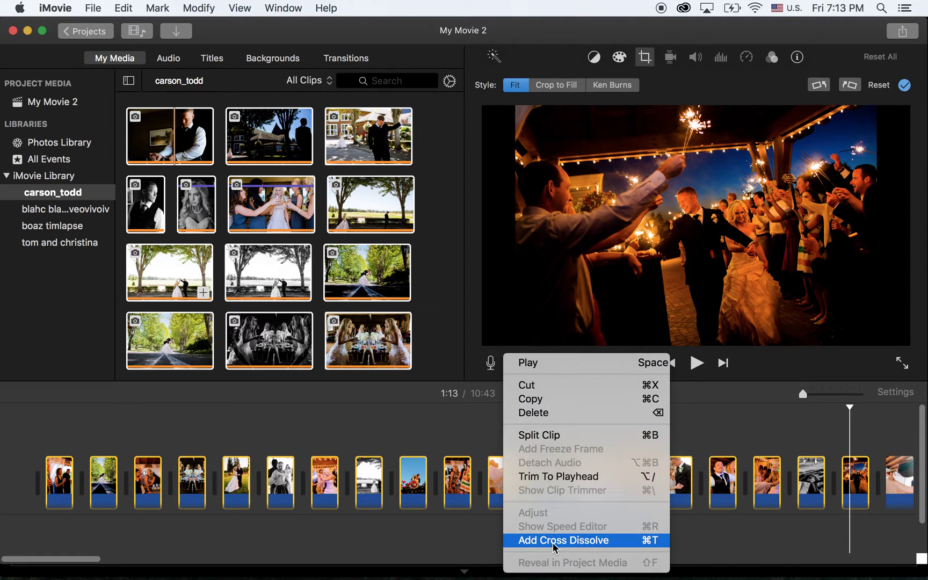
pyautogui.click(555, 541)
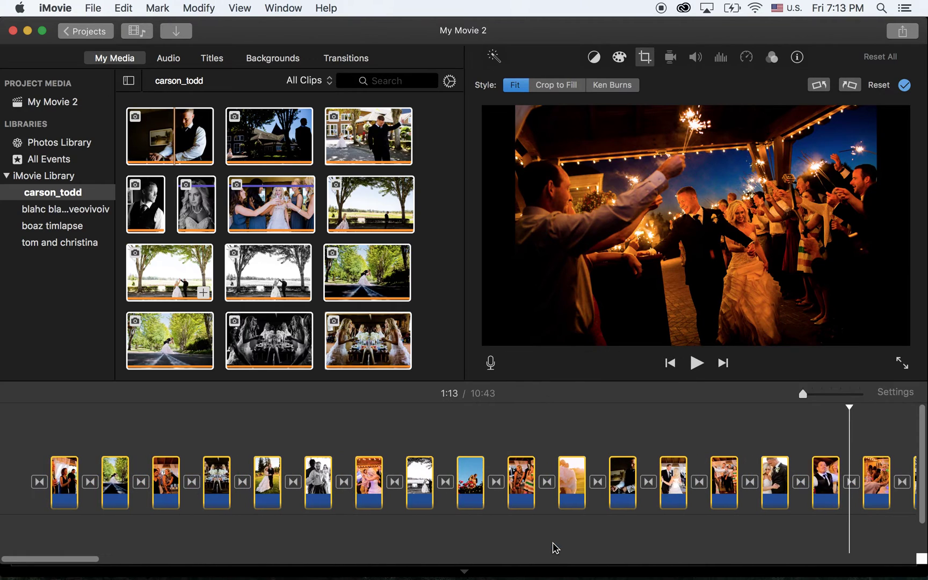
# Step: Play the slideshow's opening seconds from the start, then stop
pyautogui.click(19, 436)
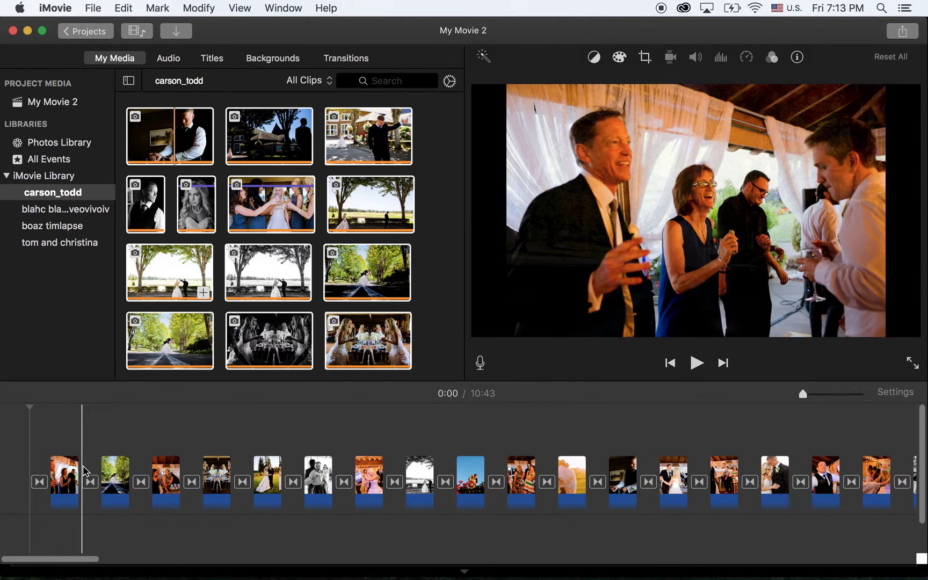
pyautogui.press('space')
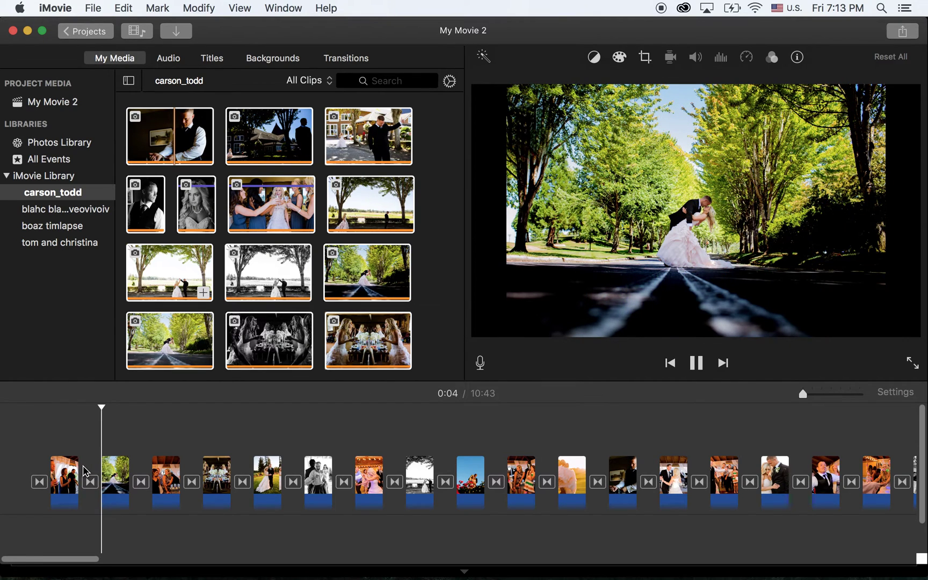
pyautogui.press('space')
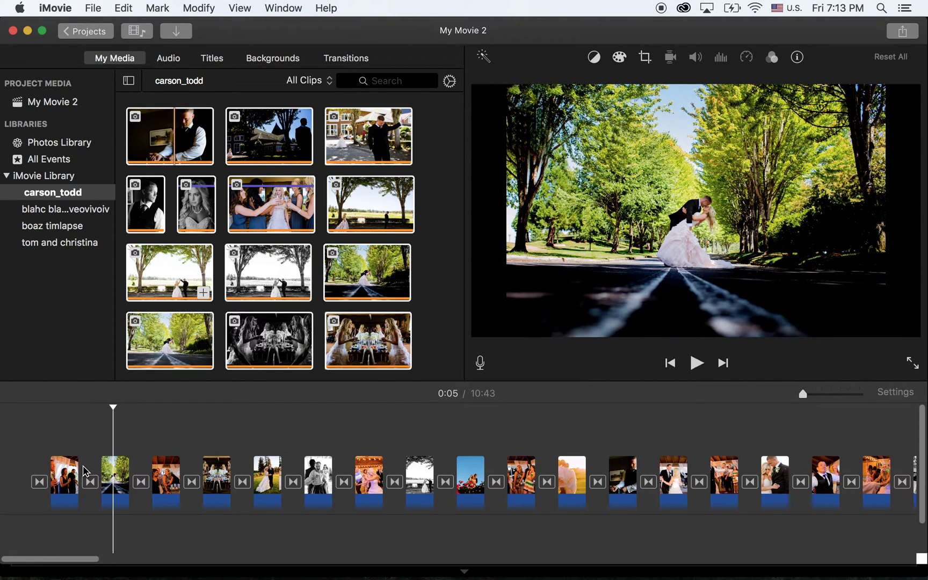
# Step: Place 'You & I (Nobody In the World)' from the music library under the photos as background music
pyautogui.click(170, 60)
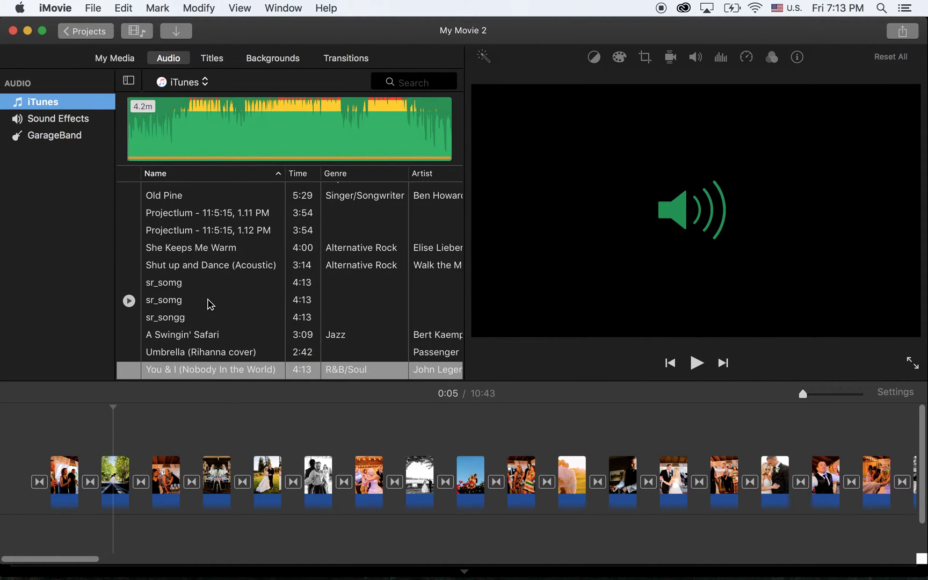
pyautogui.scroll(-2, 209, 304)
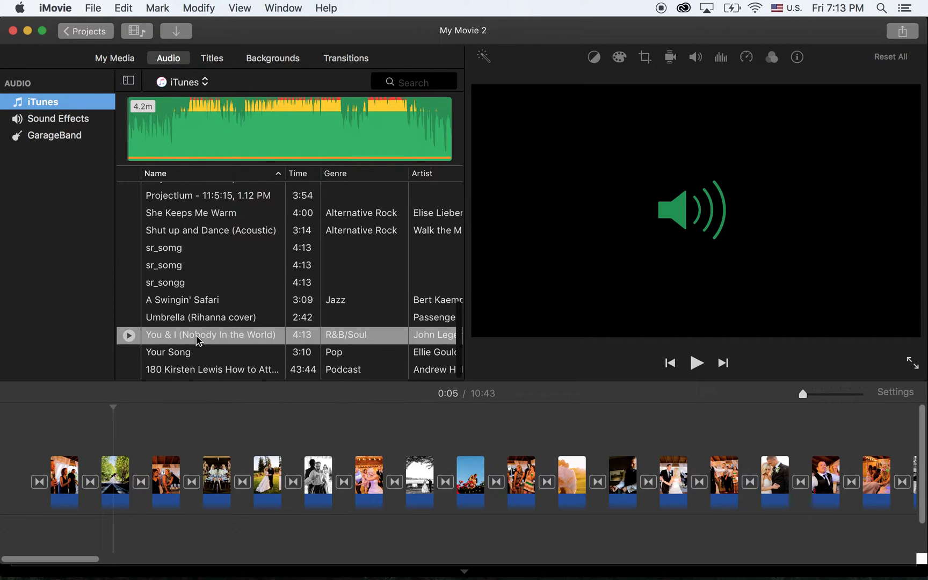
pyautogui.click(181, 334)
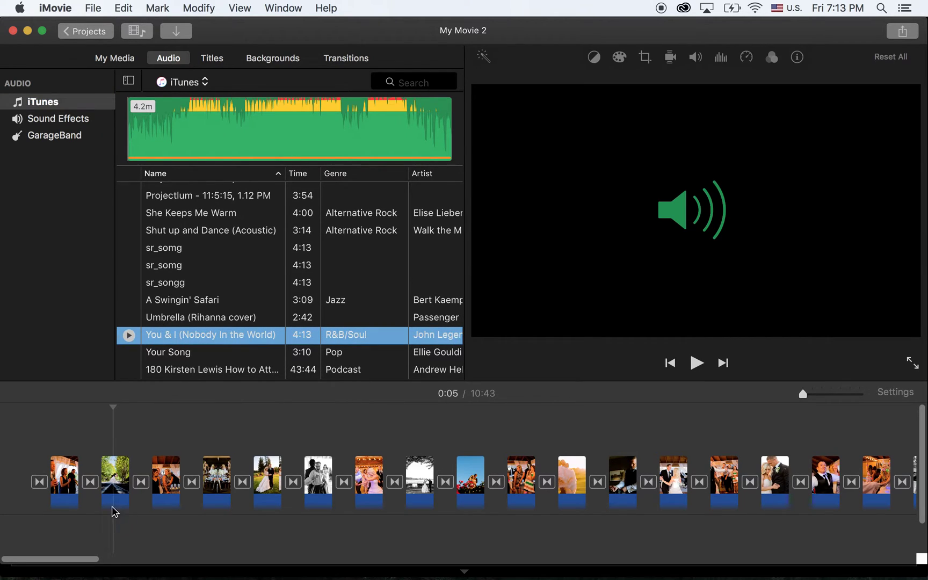
pyautogui.moveTo(115, 511); pyautogui.dragTo(30, 531)
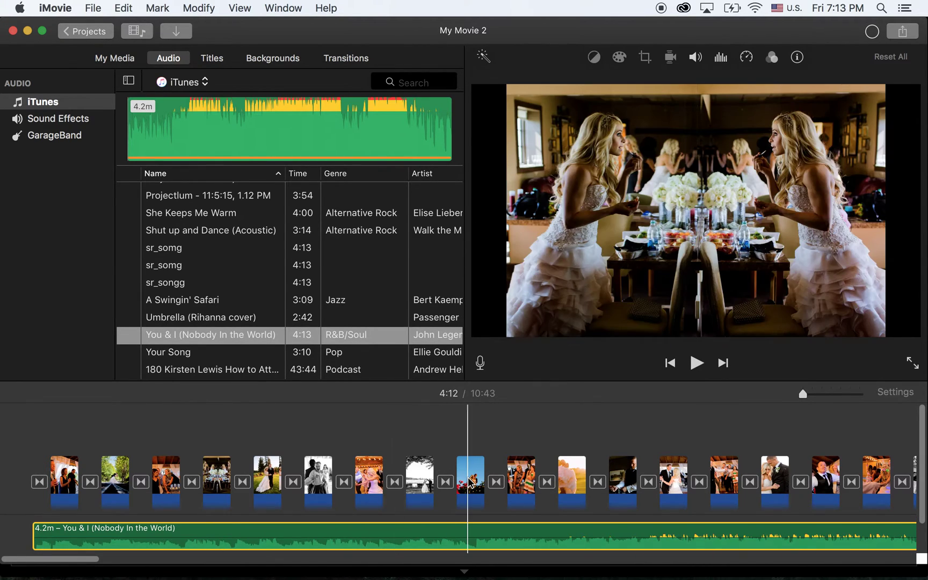
pyautogui.hscroll(10, 469, 481)
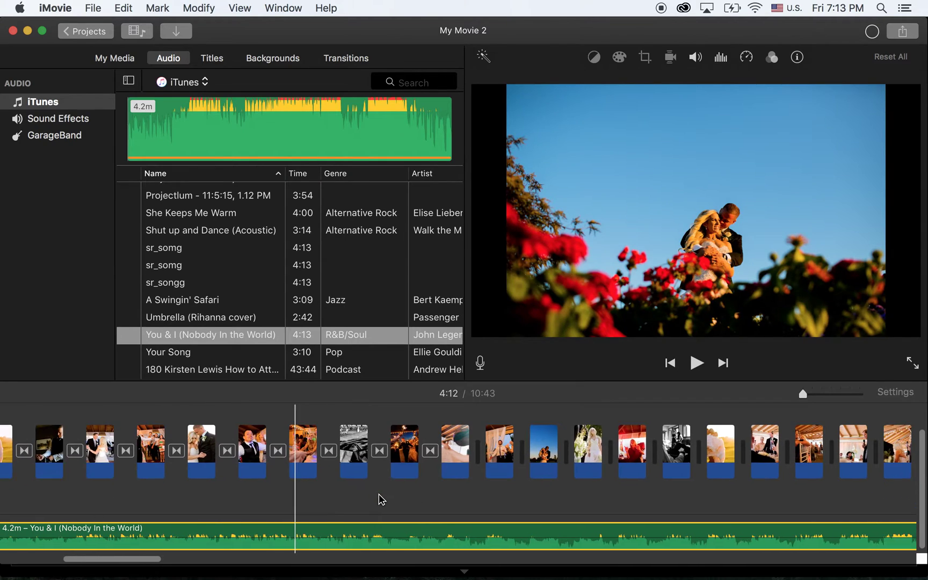
pyautogui.hscroll(10, 379, 499)
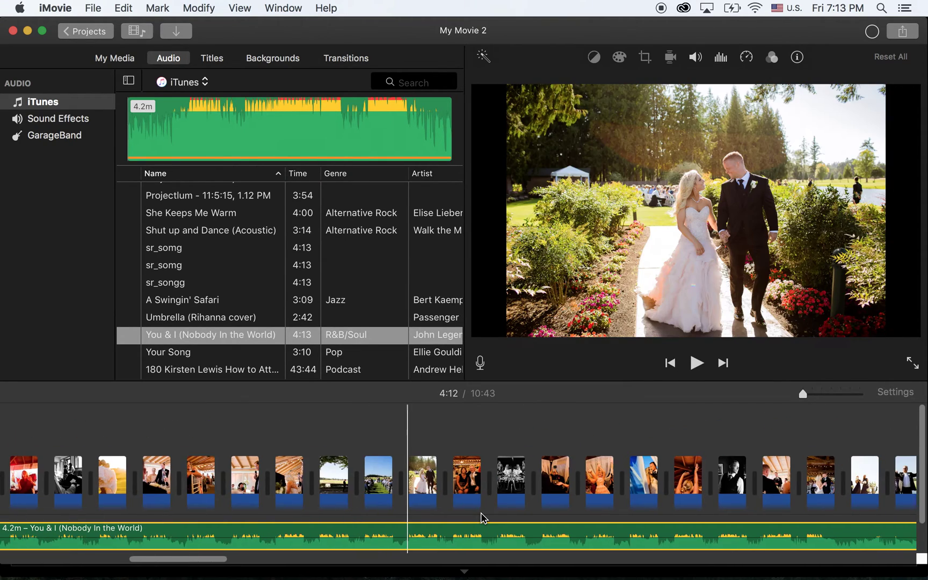
pyautogui.hscroll(-15, 481, 513)
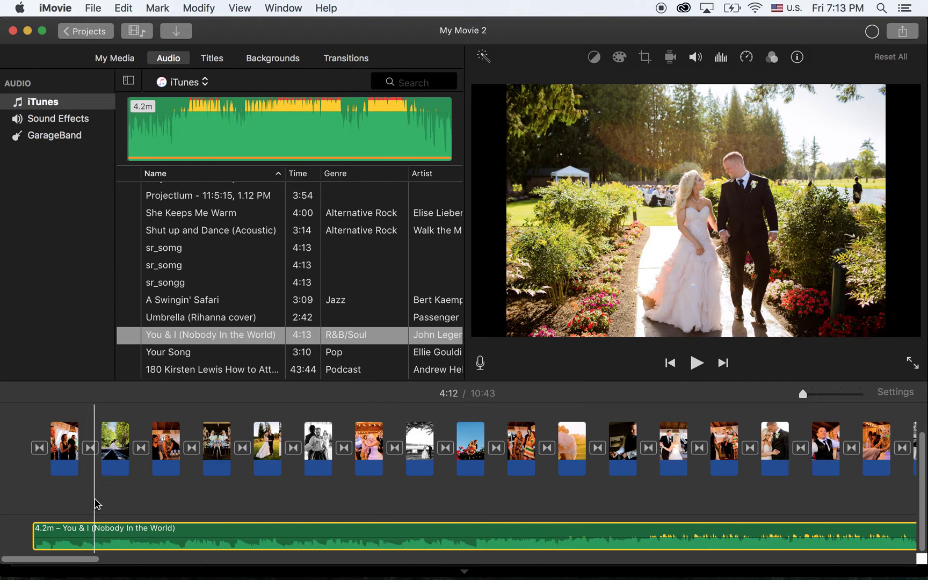
# Step: Select all 17 photo clips from first to last and show their clip information
pyautogui.click(66, 469)
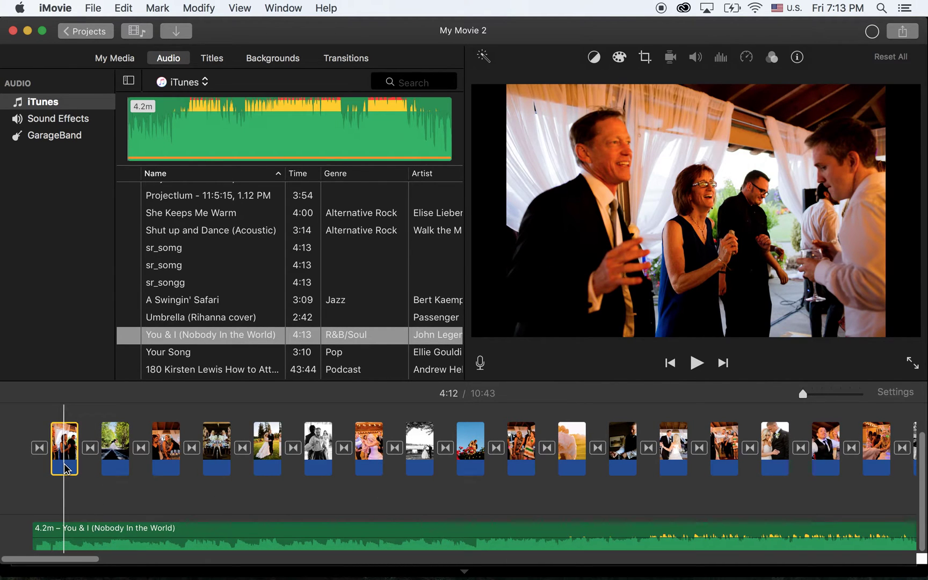
pyautogui.keyDown('shift'); pyautogui.click(874, 439); pyautogui.keyUp('shift')
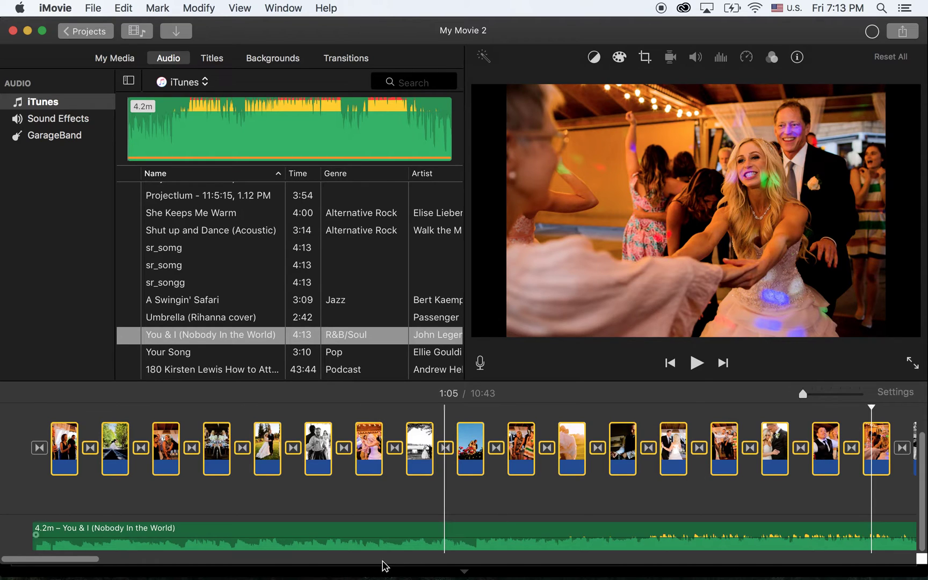
pyautogui.click(796, 57)
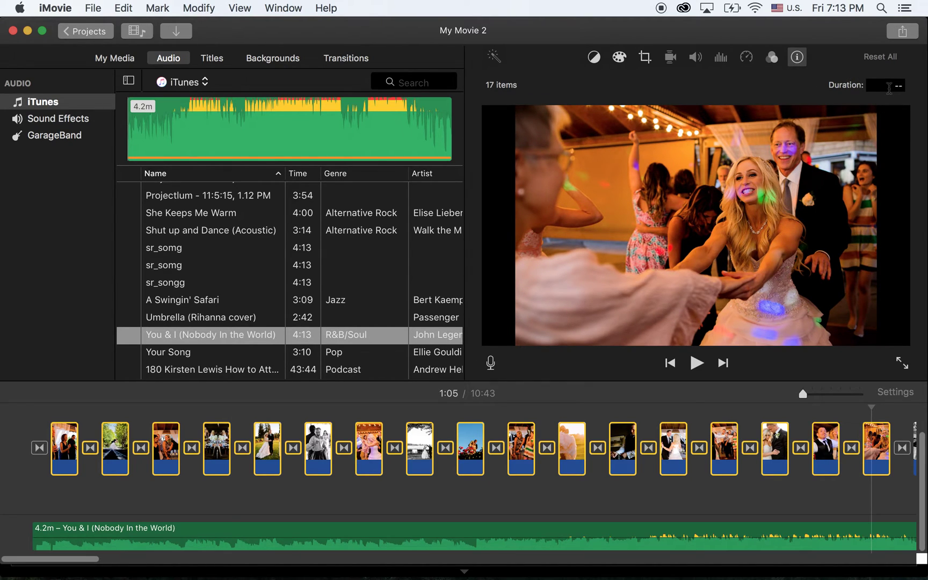
# Step: Give all 17 photos a 2.5 second duration, then select the You & I music track
pyautogui.click(888, 86)
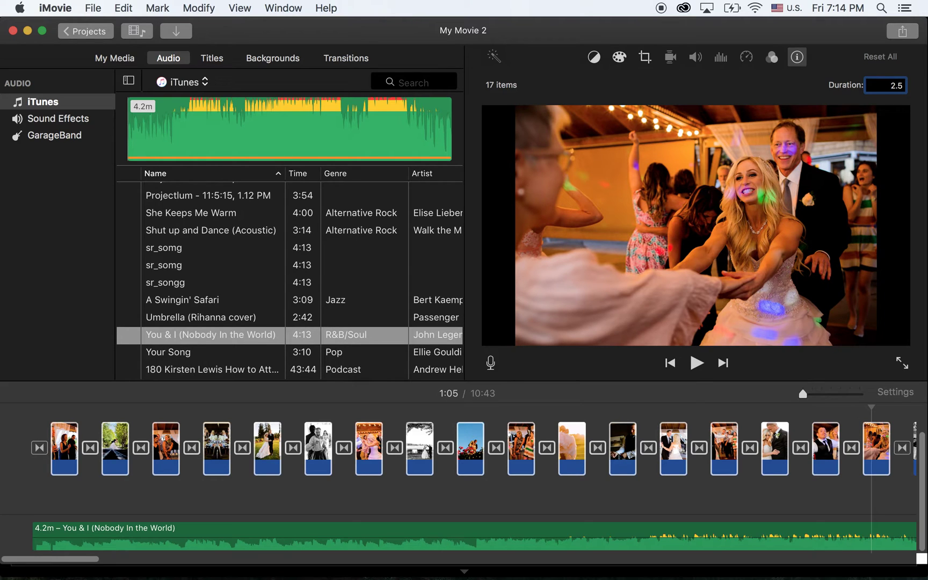
pyautogui.press('Return')
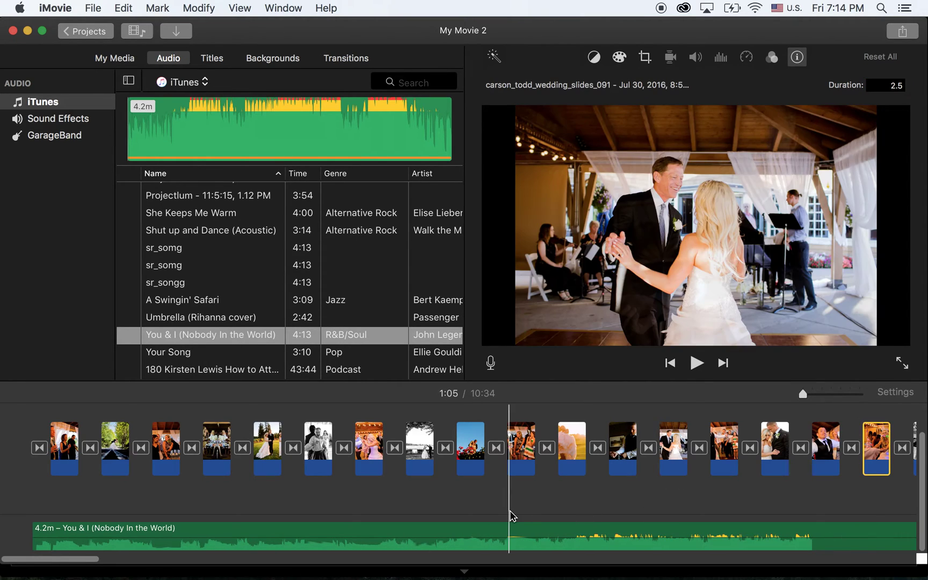
pyautogui.hscroll(10, 321, 489)
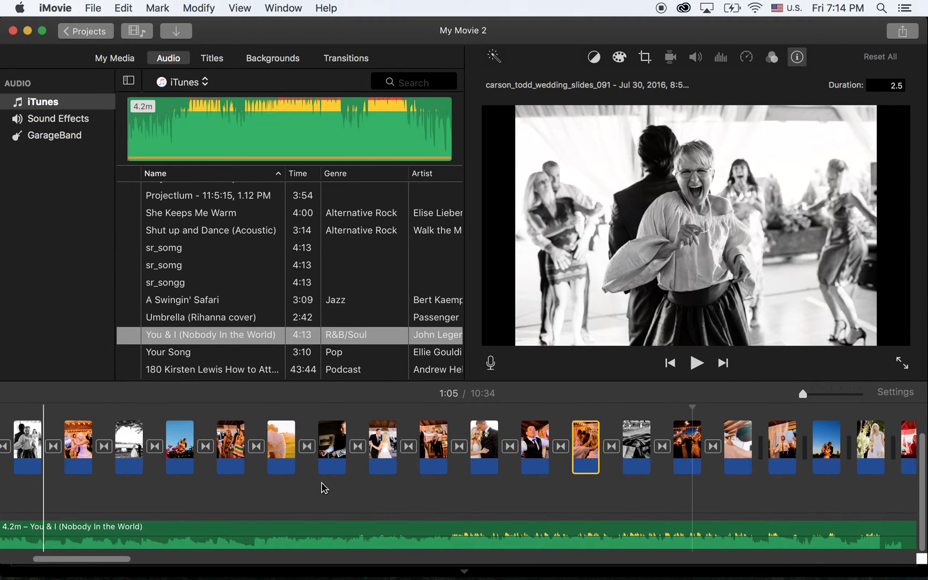
pyautogui.hscroll(-10, 352, 489)
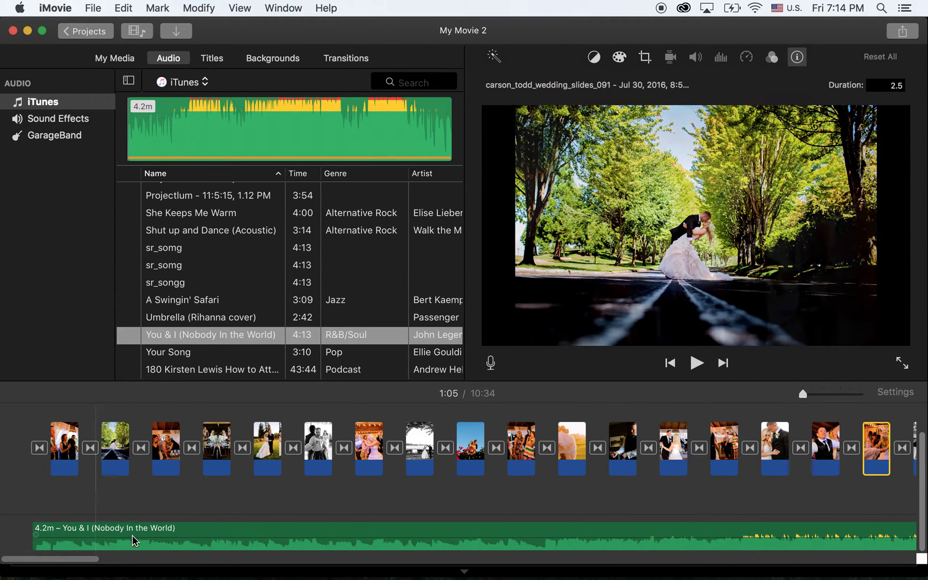
pyautogui.click(136, 543)
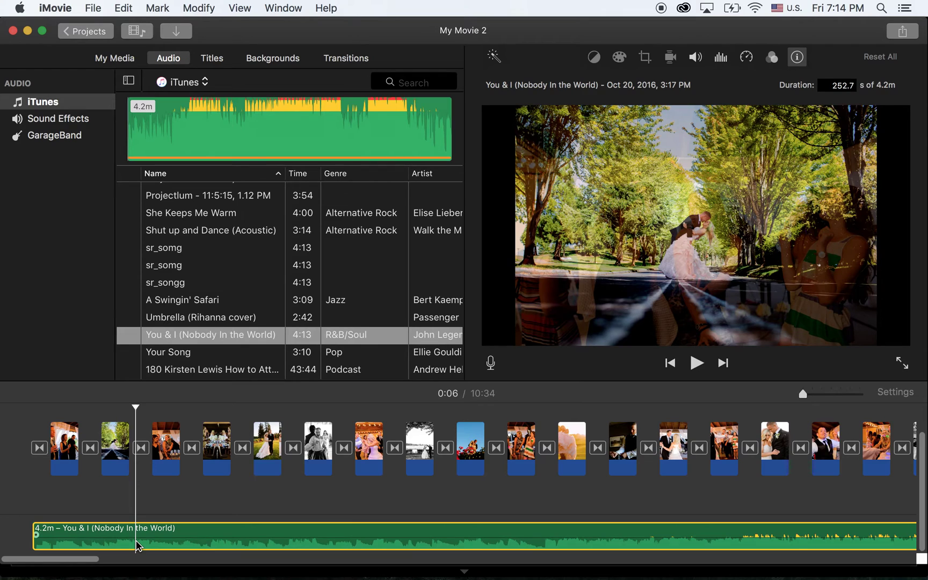
# Step: Delete the You & I track, re-place it, then undo so no music sits under the photos
pyautogui.press('Delete')
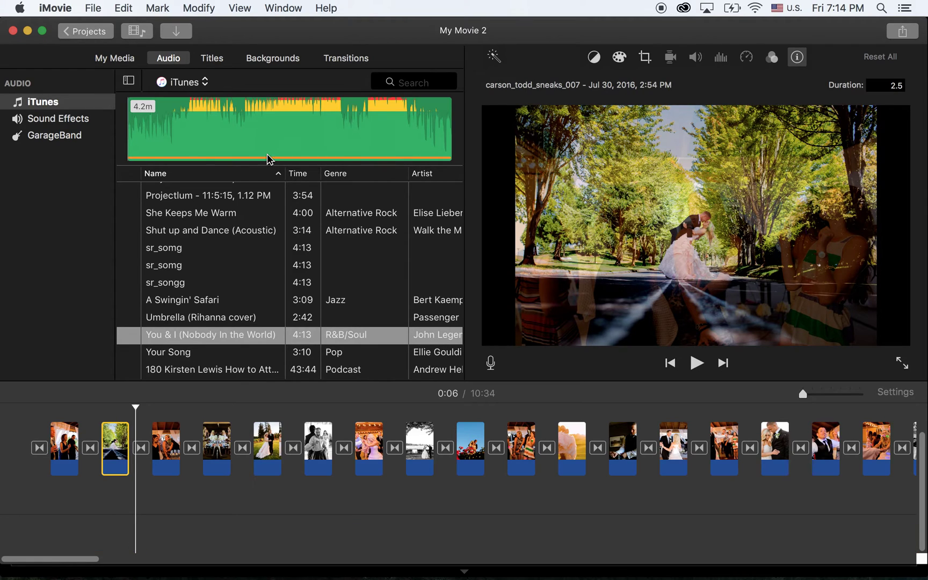
pyautogui.click(209, 334)
pyautogui.moveTo(112, 579); pyautogui.dragTo(103, 529)
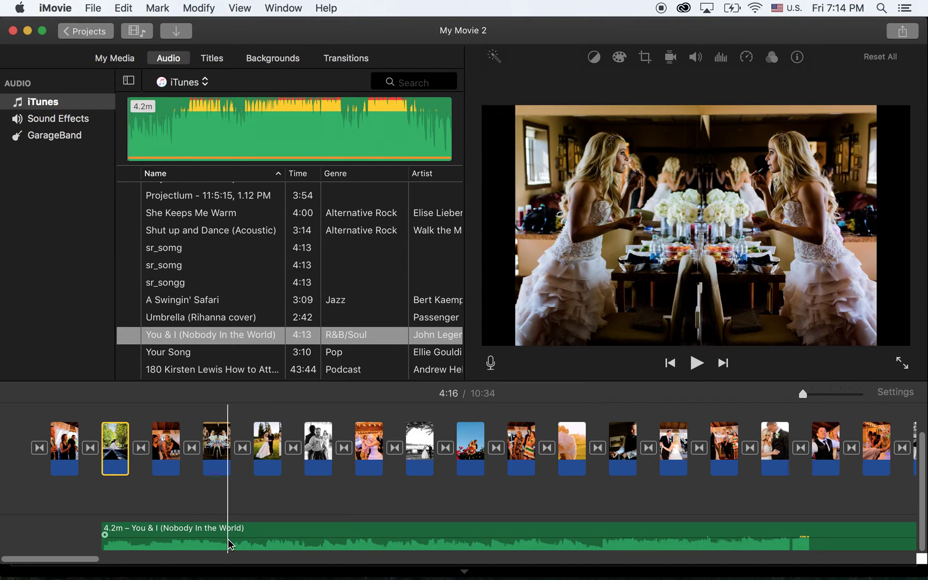
pyautogui.press('super+z')
pyautogui.click(32, 547)
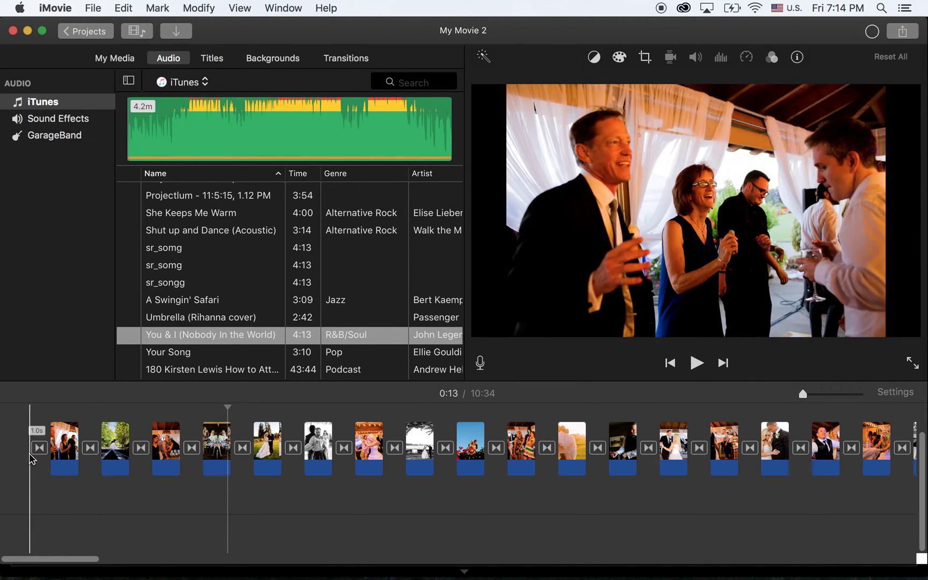
# Step: Remove the photos before the music, cutting the slideshow from 10:34 to 4:15
pyautogui.hscroll(10, 210, 501)
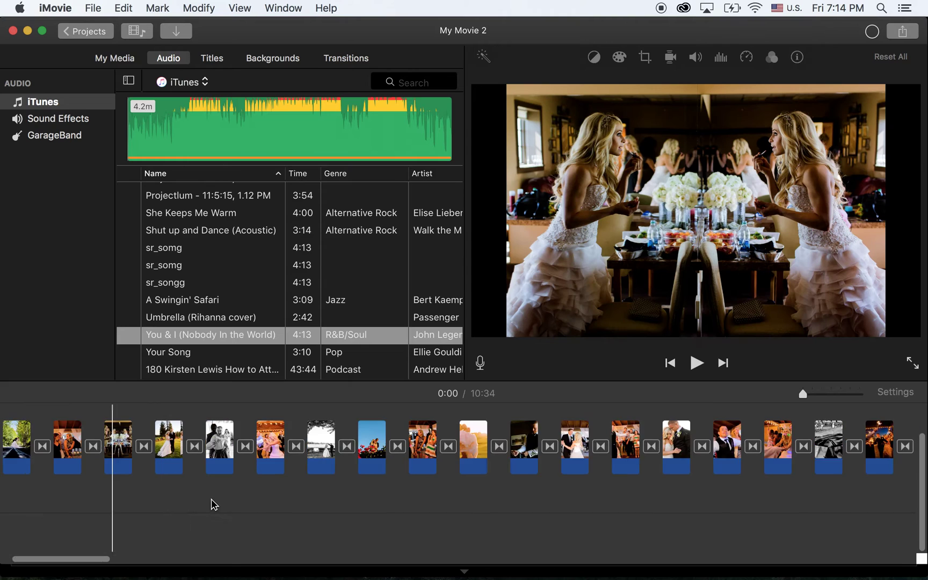
pyautogui.hscroll(15, 204, 505)
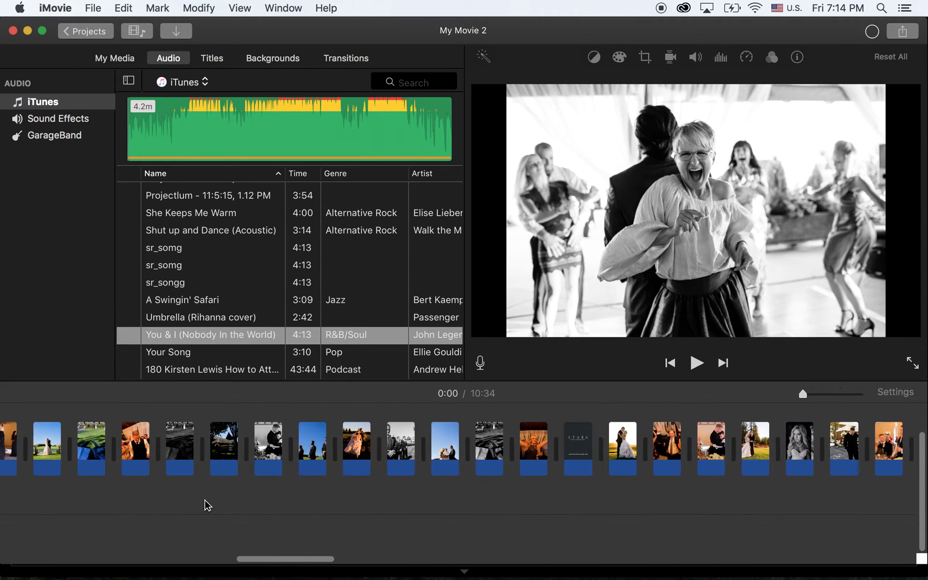
pyautogui.hscroll(3, 204, 502)
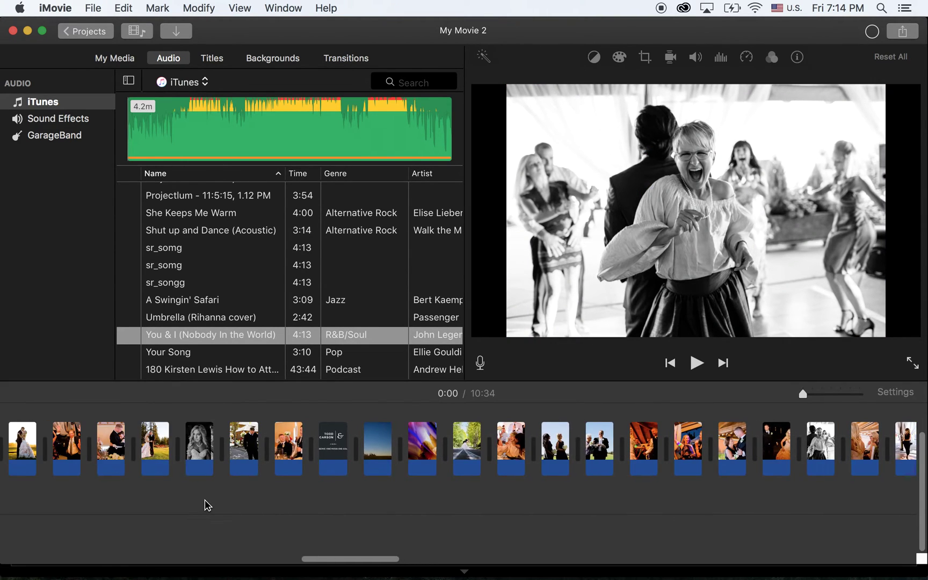
pyautogui.hscroll(9, 483, 464)
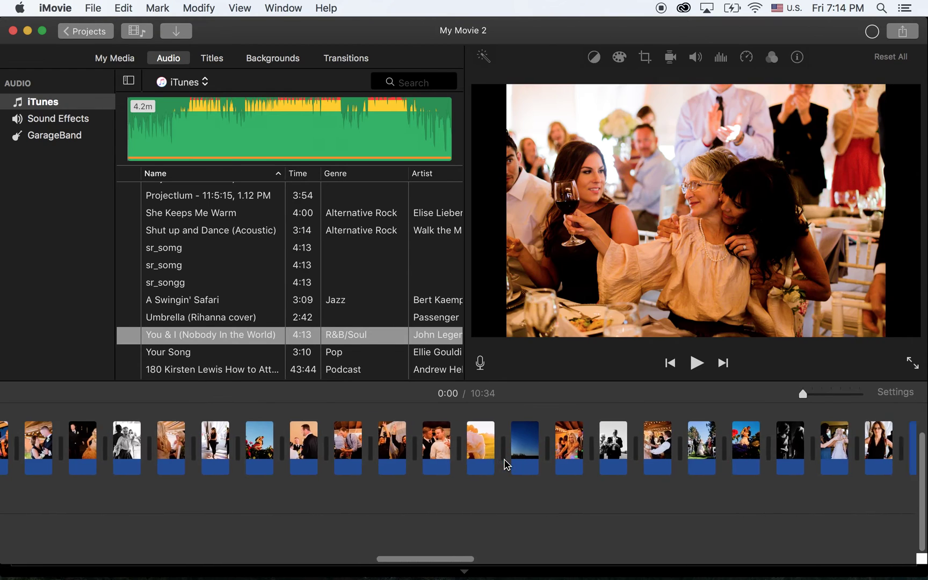
pyautogui.hscroll(-3, 483, 464)
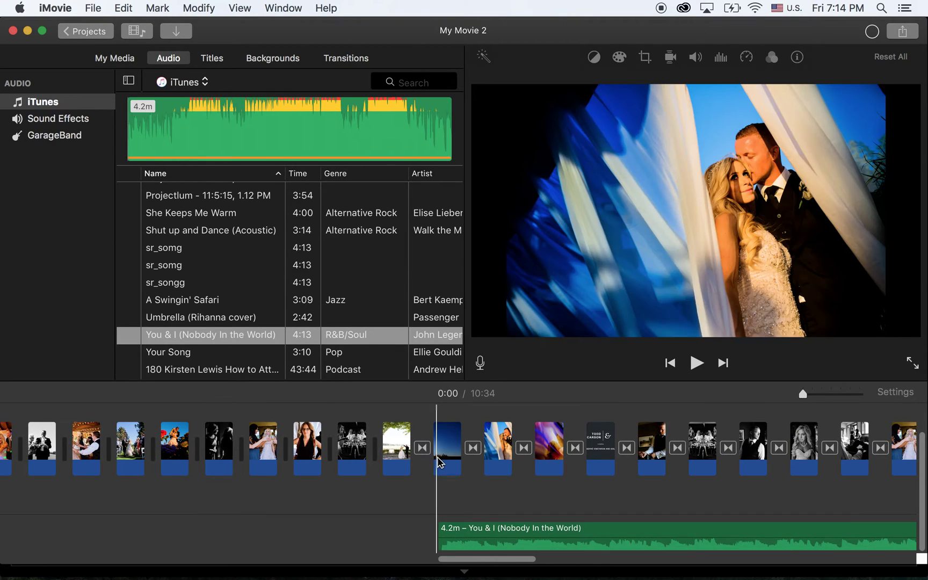
pyautogui.keyDown('shift'); pyautogui.click(399, 466); pyautogui.keyUp('shift')
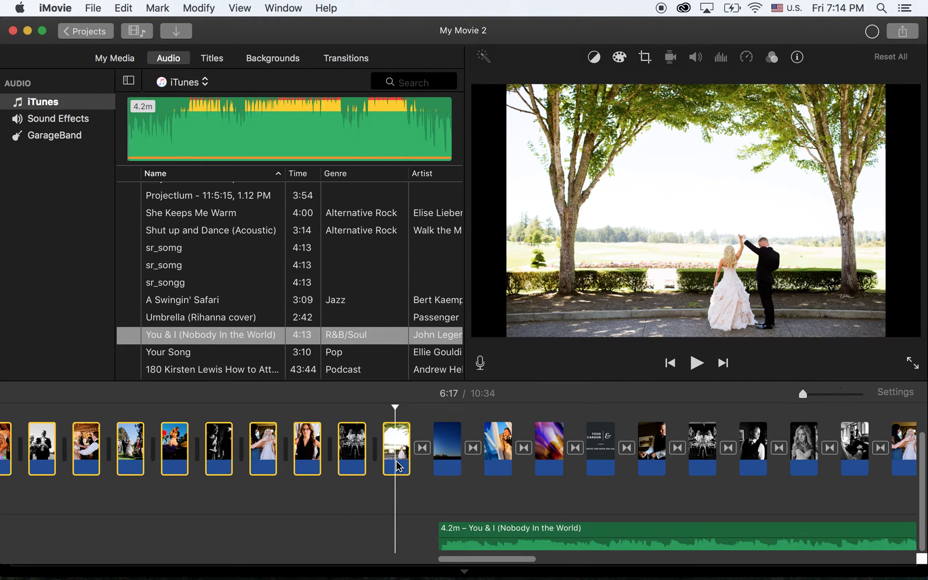
pyautogui.hscroll(-15, 225, 467)
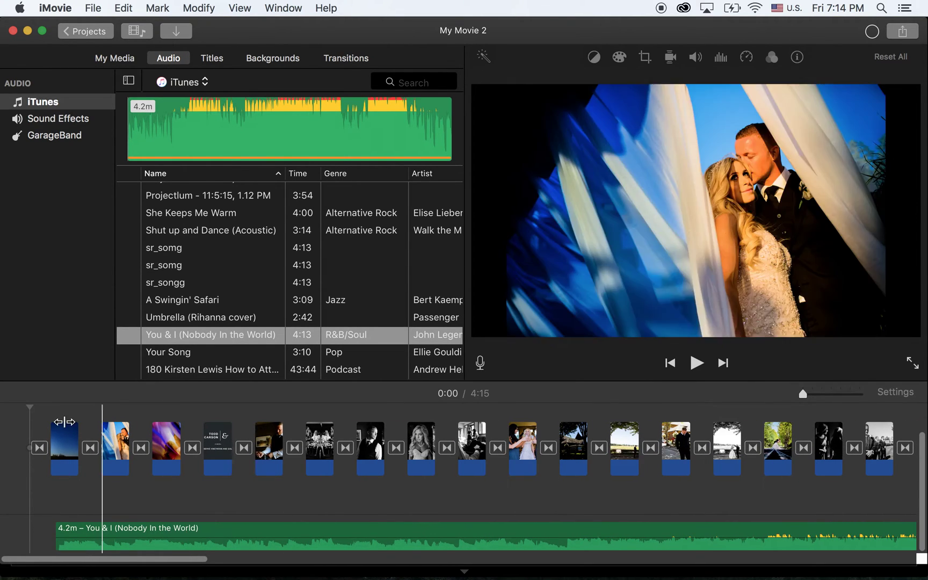
pyautogui.click(69, 449)
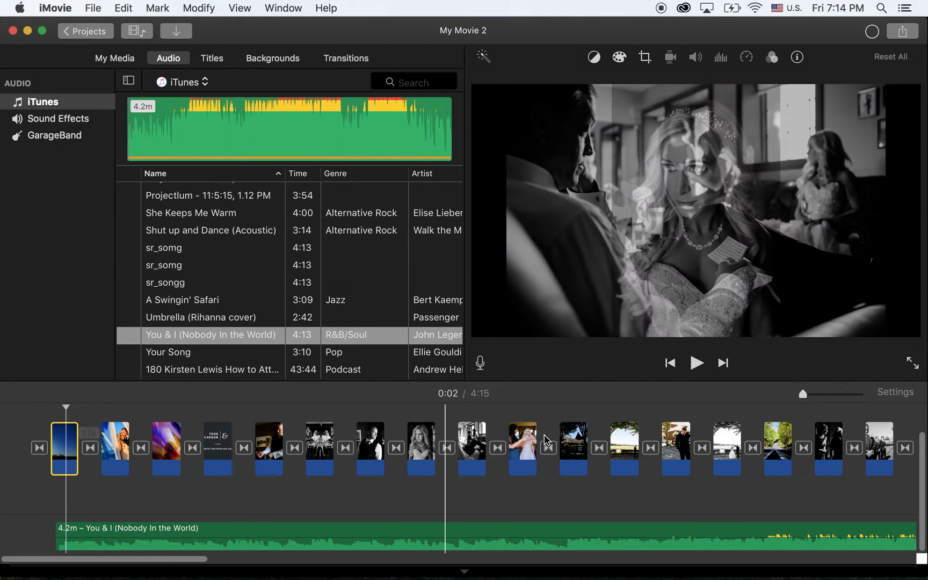
pyautogui.keyDown('shift'); pyautogui.click(566, 449); pyautogui.keyUp('shift')
pyautogui.rightClick(519, 452)
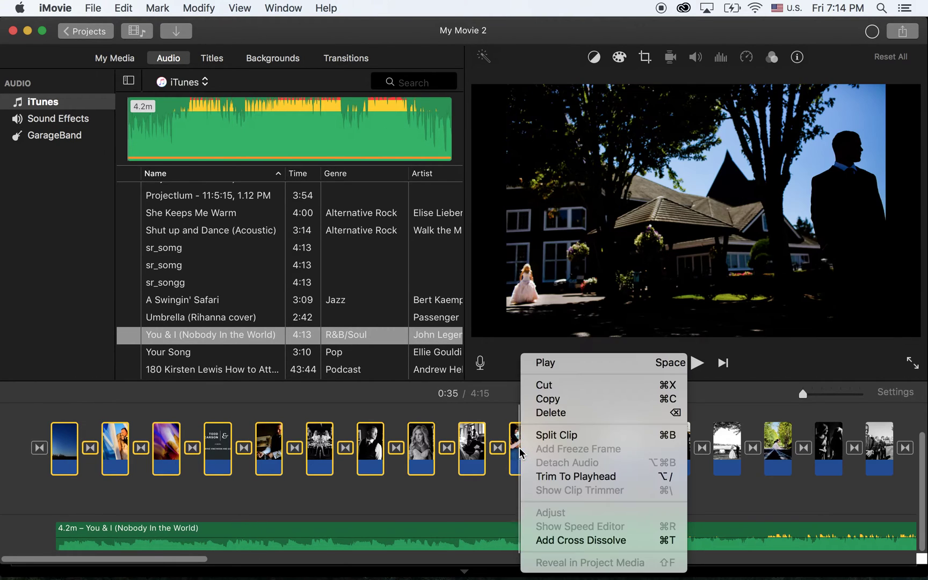
pyautogui.click(458, 502)
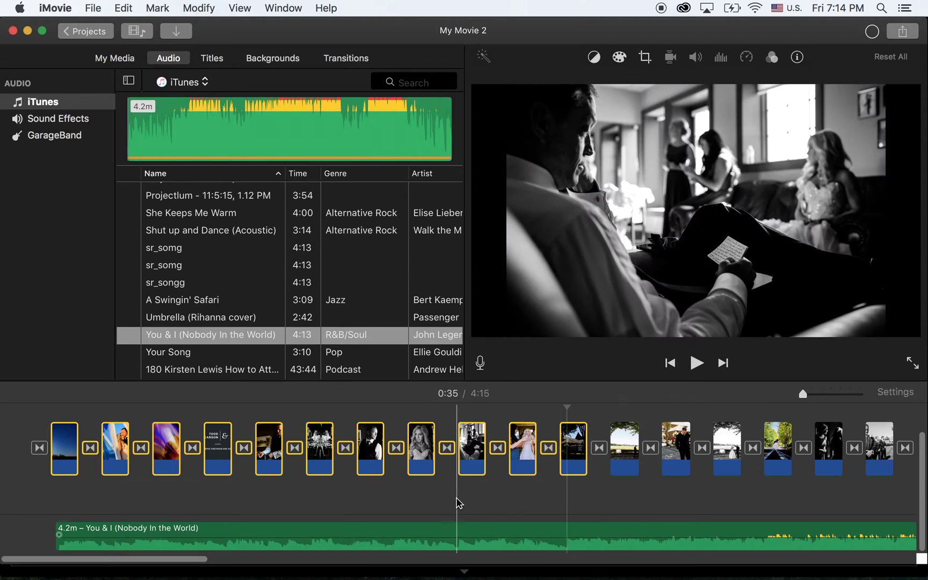
pyautogui.click(31, 487)
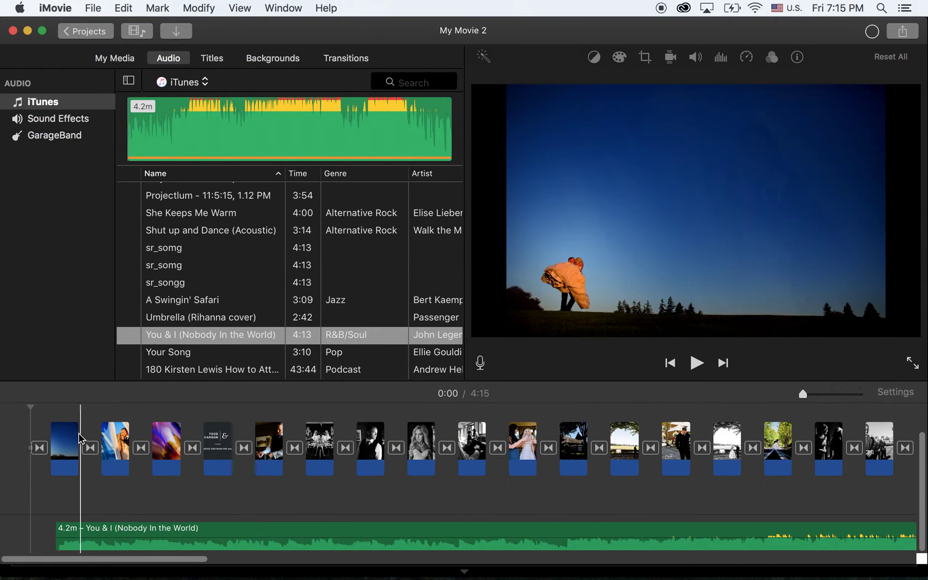
# Step: Select all clips and show Clip Info to confirm a photo lasts 2.5 seconds
pyautogui.click(68, 446)
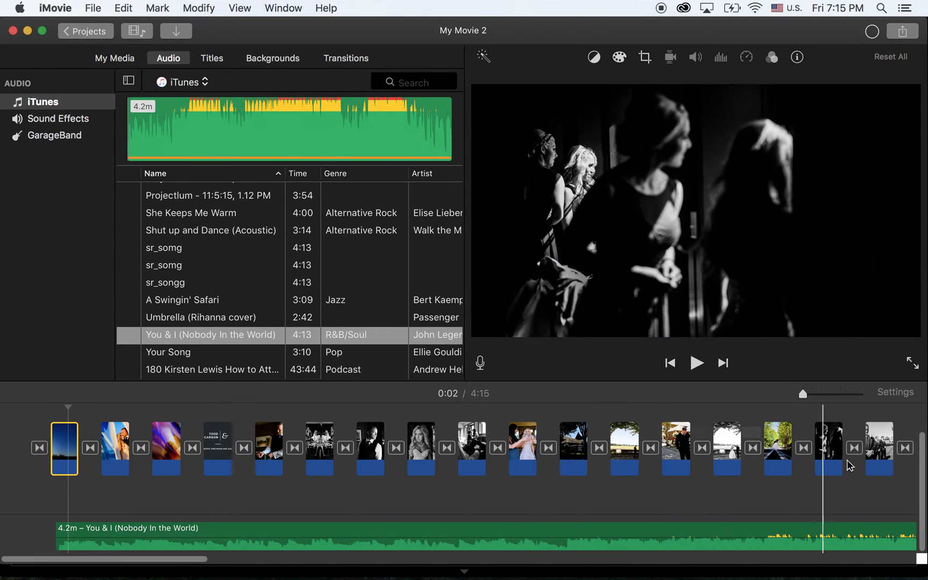
pyautogui.keyDown('shift'); pyautogui.click(884, 460); pyautogui.keyUp('shift')
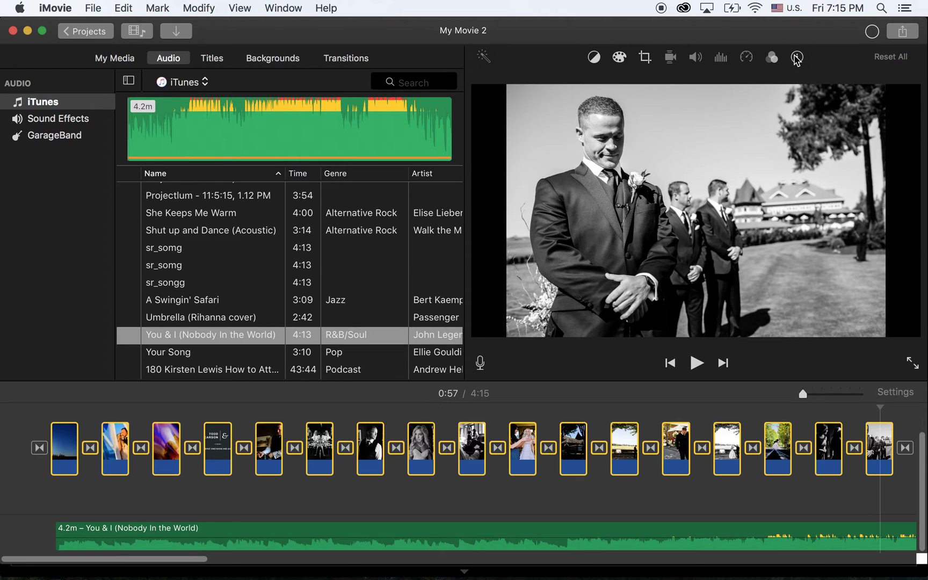
pyautogui.click(797, 58)
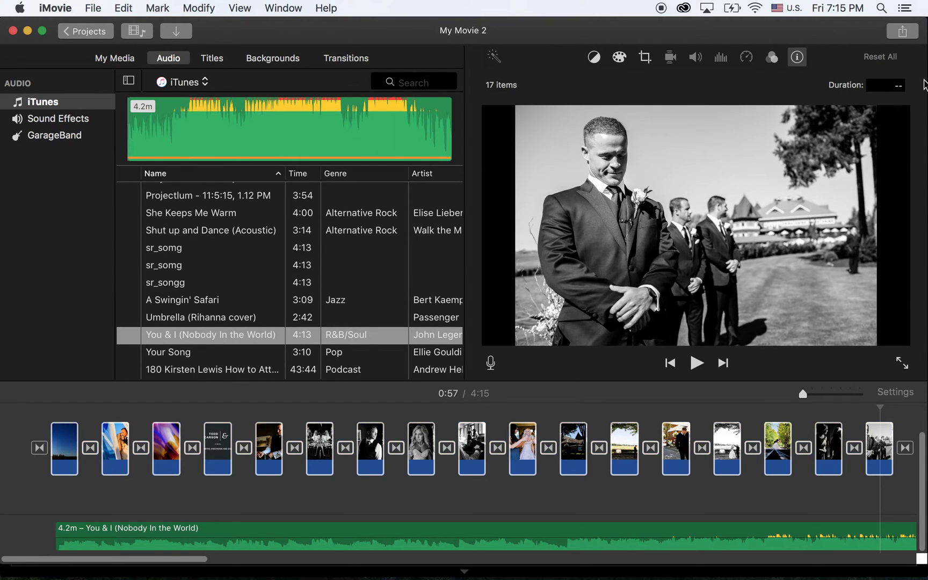
pyautogui.click(610, 457)
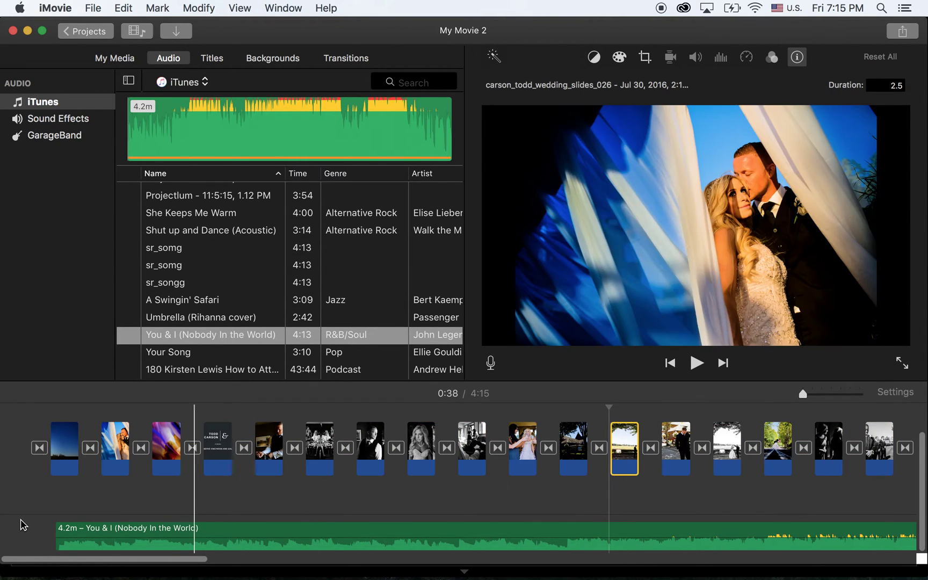
# Step: Scroll to the end of the timeline to see the final logo slide and the You & I track's end
pyautogui.hscroll(1, 193, 483)
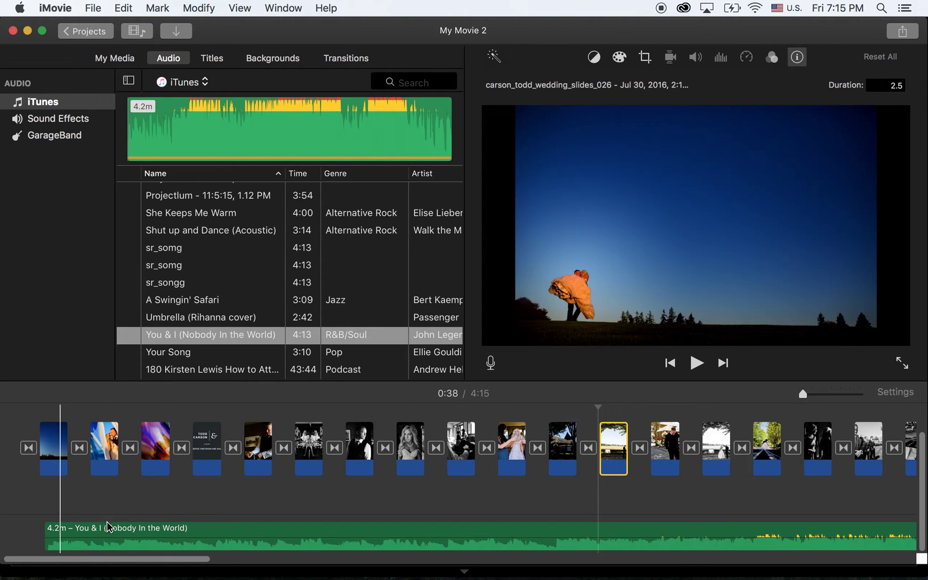
pyautogui.hscroll(2, 33, 486)
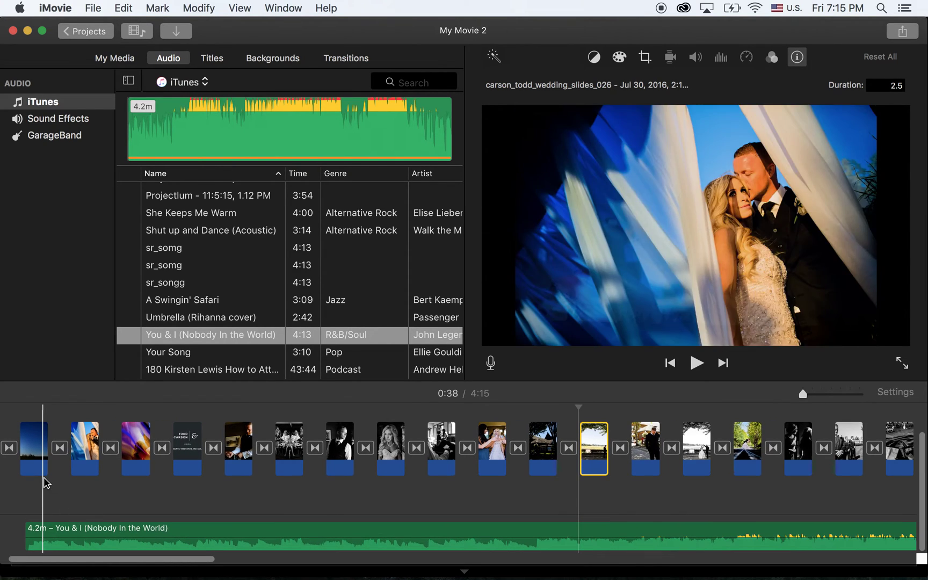
pyautogui.hscroll(8, 352, 473)
pyautogui.hscroll(10, 264, 501)
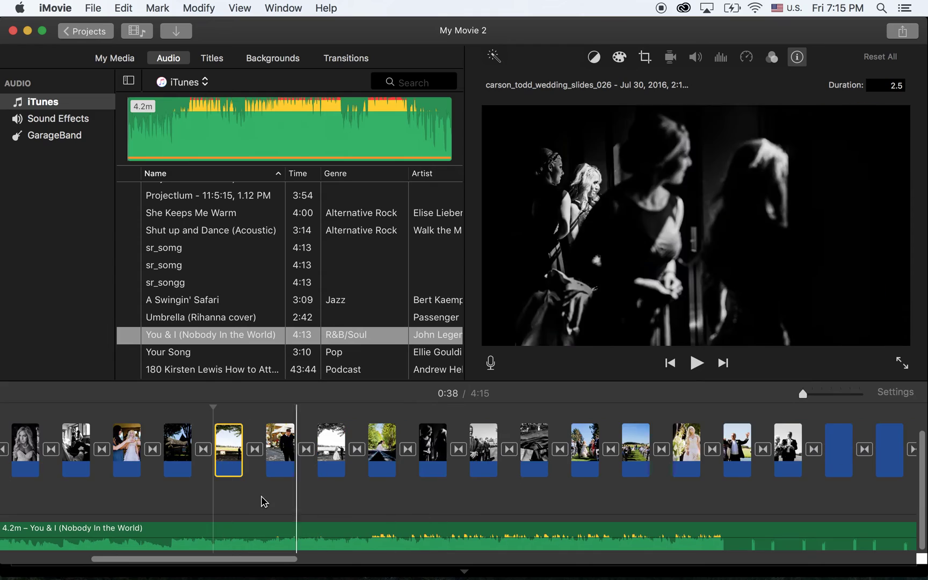
pyautogui.hscroll(1, 265, 502)
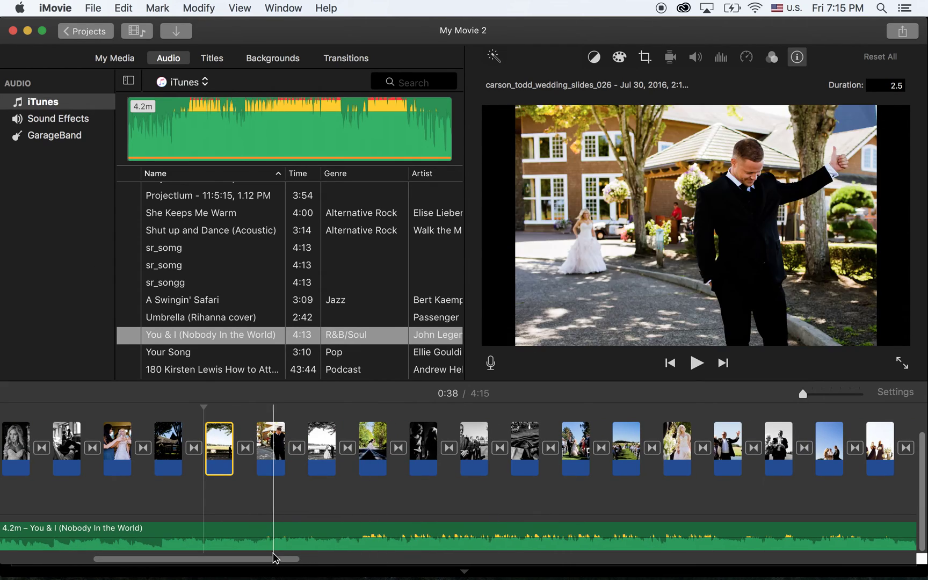
pyautogui.moveTo(269, 559); pyautogui.dragTo(870, 539)
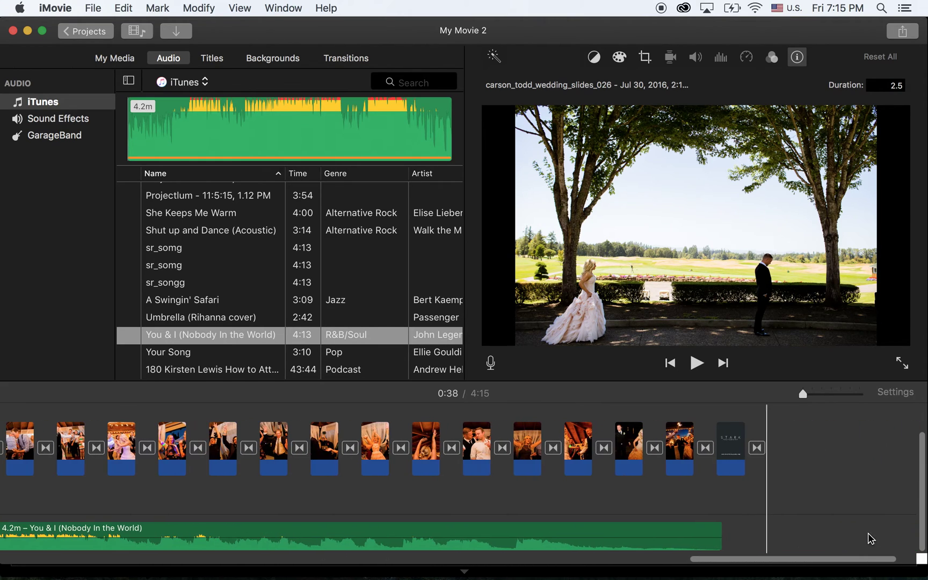
# Step: Check the sparkler photo's duration, then select clips 1 through 16 together
pyautogui.click(680, 459)
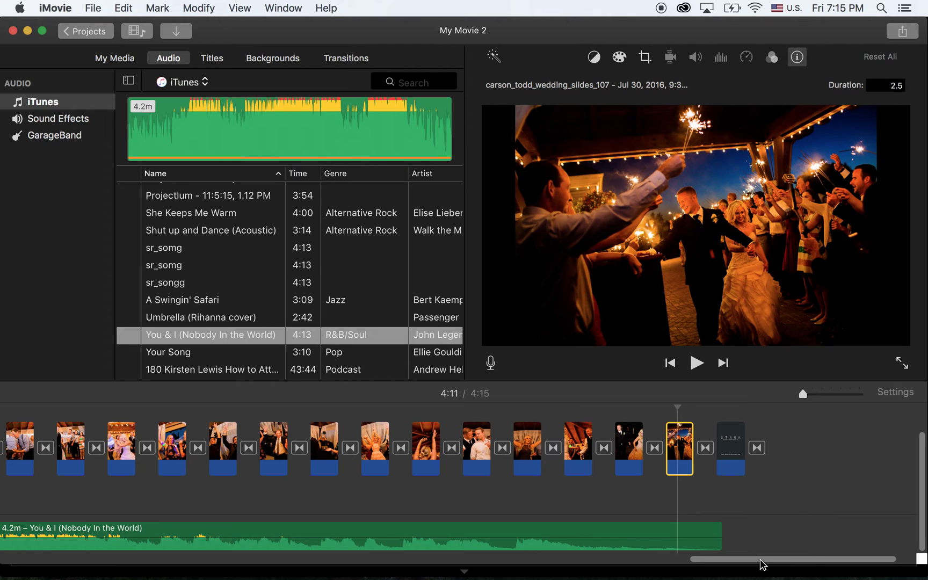
pyautogui.moveTo(762, 564); pyautogui.dragTo(3, 532)
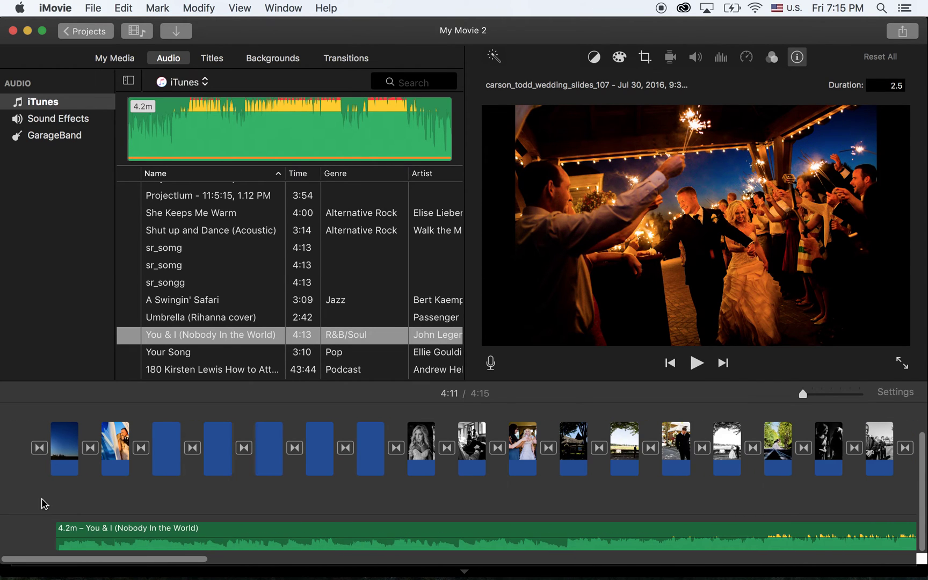
pyautogui.click(68, 474)
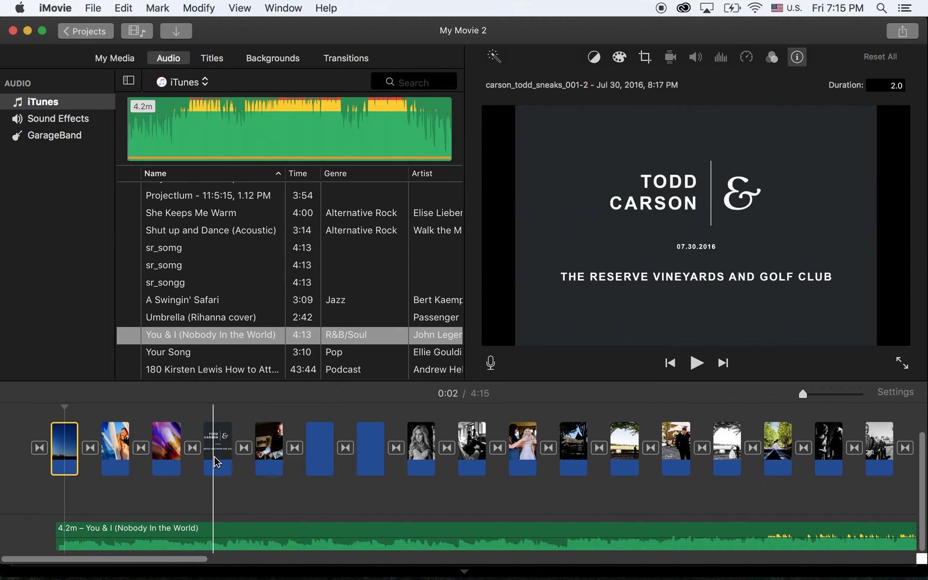
pyautogui.keyDown('shift'); pyautogui.click(832, 466); pyautogui.keyUp('shift')
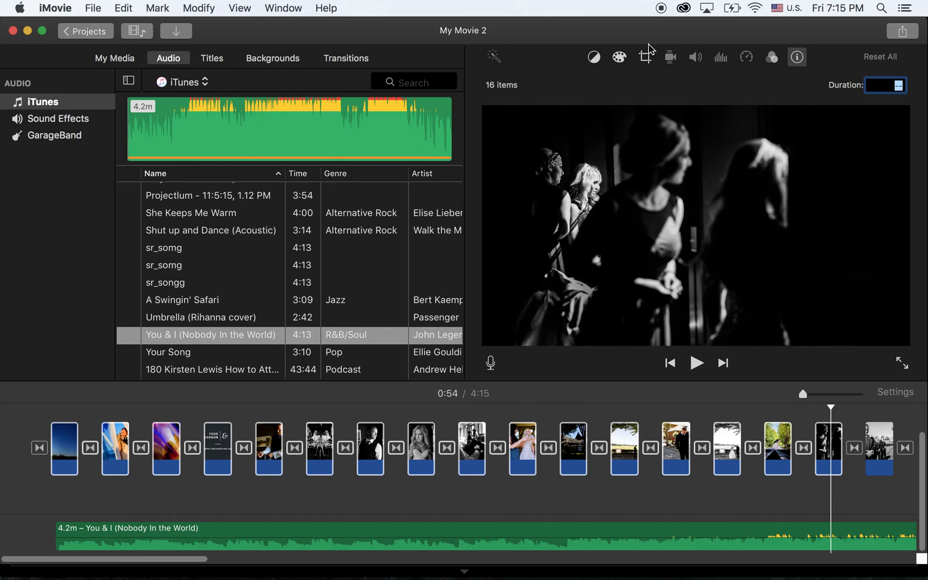
# Step: Apply the Fit crop style to the 16 selected photos after trying Ken Burns, then return to the timeline start
pyautogui.click(644, 58)
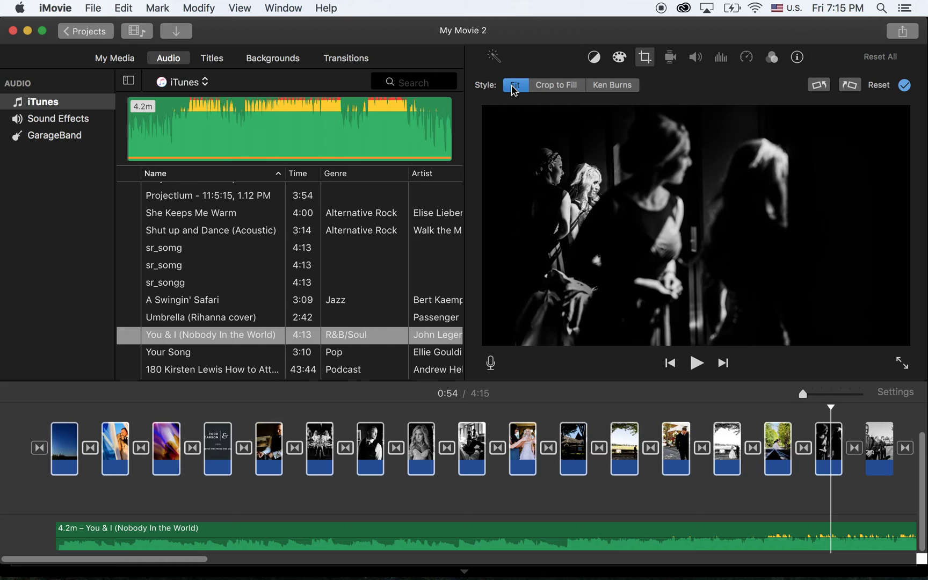
pyautogui.click(611, 86)
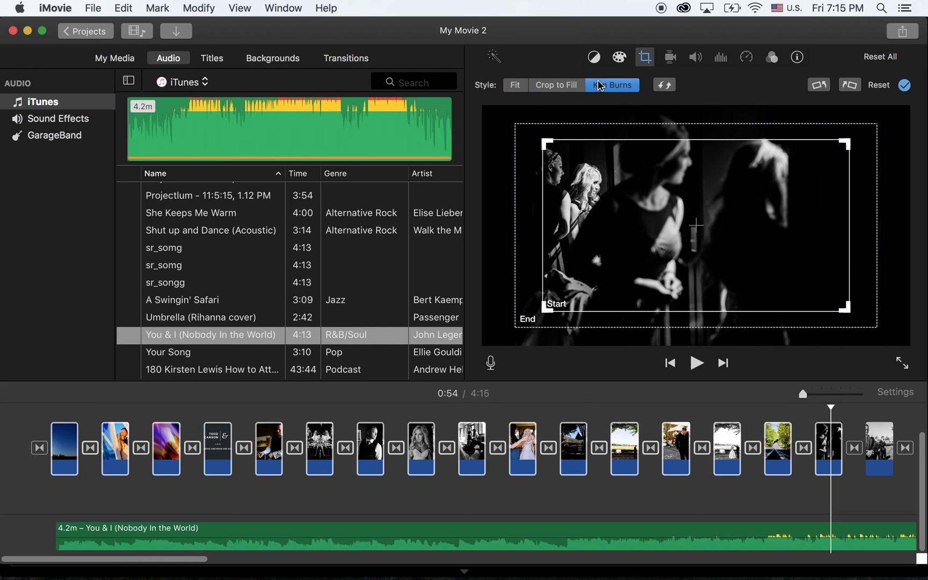
pyautogui.click(514, 86)
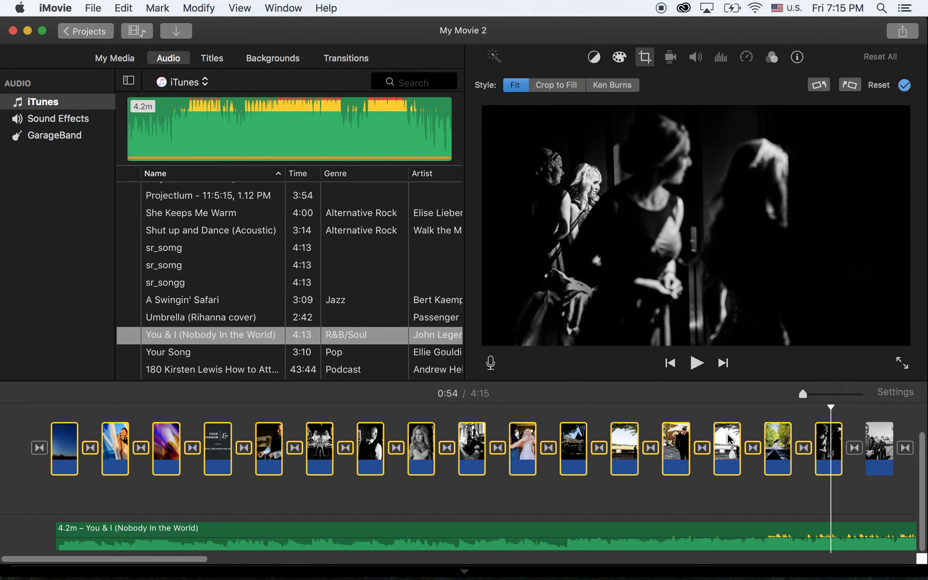
pyautogui.moveTo(833, 408); pyautogui.dragTo(838, 408)
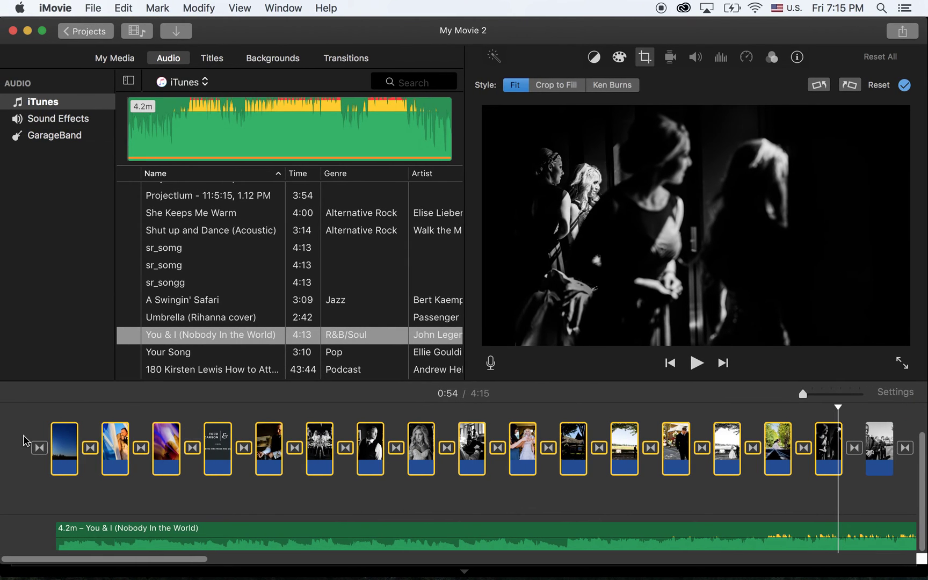
pyautogui.click(24, 441)
# Step: Play the slideshow from the start until 0:10, then jump to the couple photo near 4:07
pyautogui.press('space')
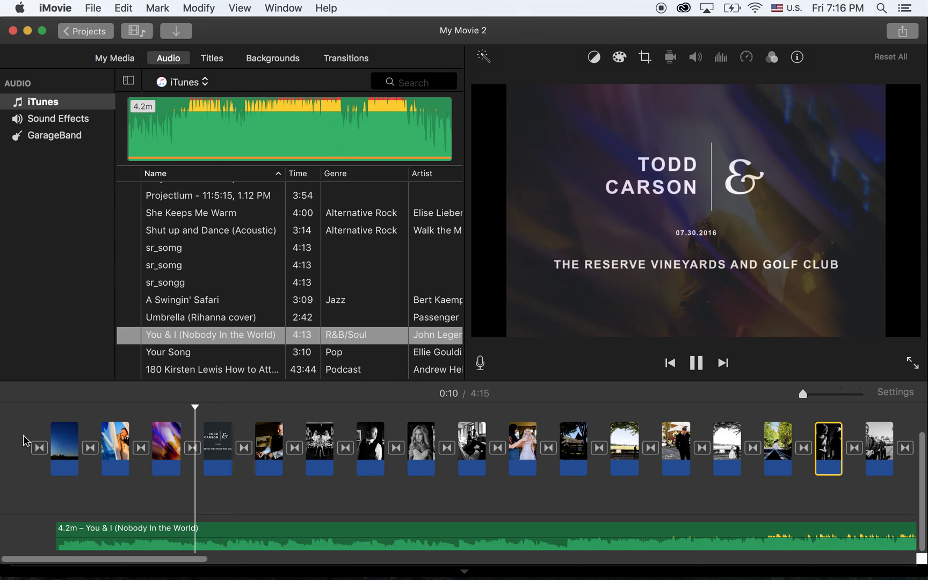
pyautogui.press('space')
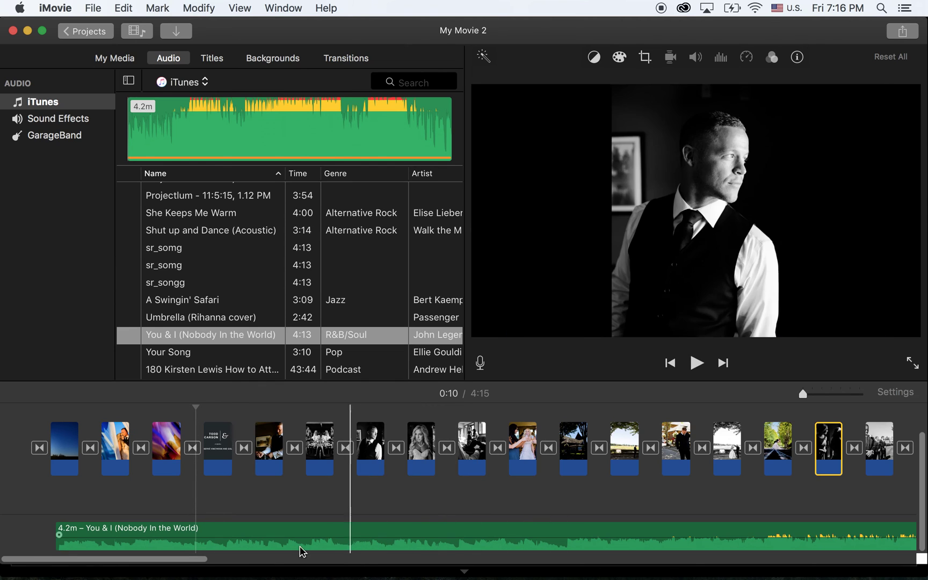
pyautogui.moveTo(134, 561); pyautogui.dragTo(824, 518)
pyautogui.click(605, 470)
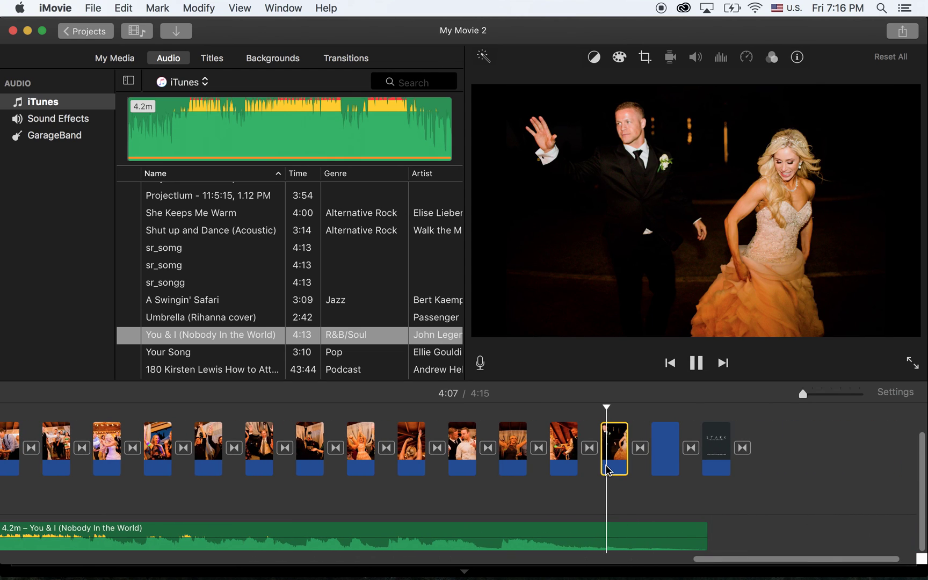